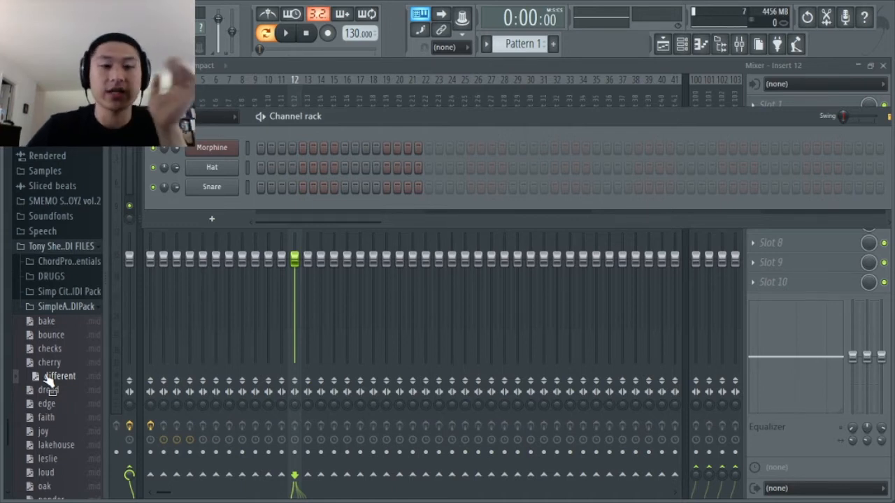
# Step: Reposition the channel rack lower and open the presets library of the Morphine channel
pyautogui.moveTo(49, 381); pyautogui.dragTo(236, 150)
pyautogui.moveTo(447, 166); pyautogui.dragTo(405, 142)
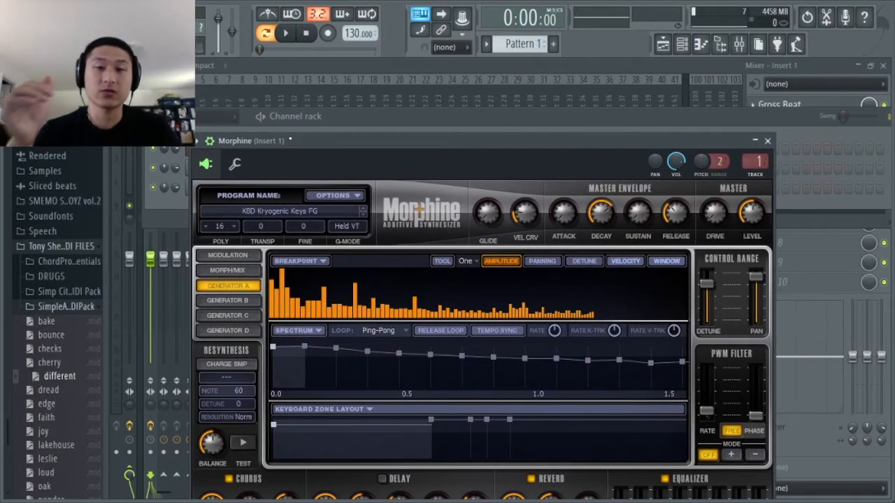
pyautogui.moveTo(320, 111); pyautogui.dragTo(329, 240)
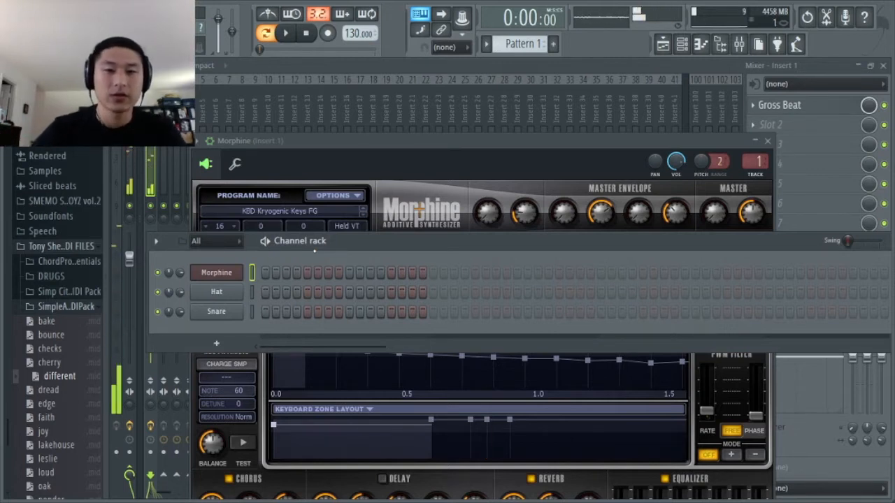
pyautogui.click(278, 211)
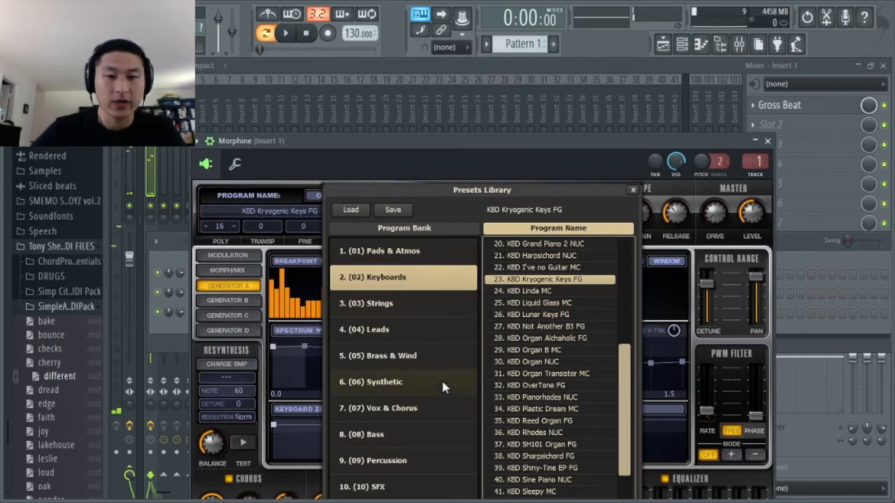
# Step: Audition the keyboard presets KBD Organ NUC and KBD Pianorhodes NUC in Morphine
pyautogui.scroll(-2, 559, 322)
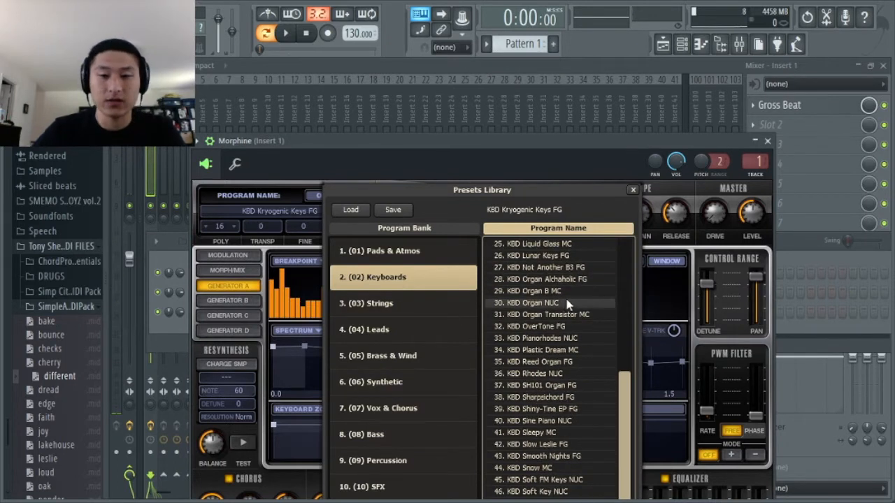
pyautogui.scroll(1, 567, 301)
pyautogui.click(568, 315)
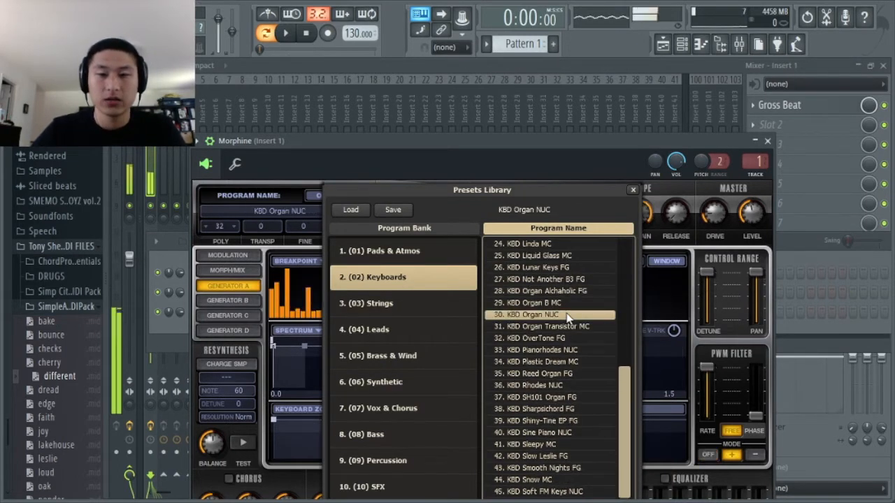
pyautogui.scroll(-1, 567, 317)
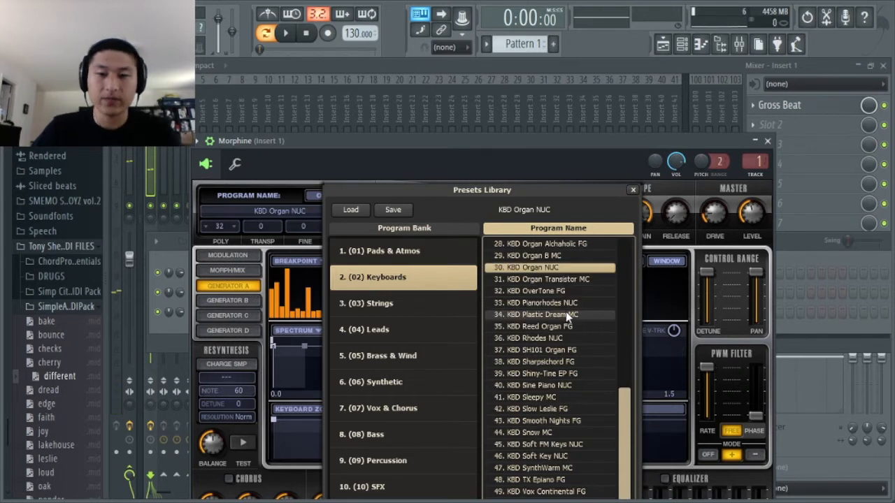
pyautogui.doubleClick(571, 304)
pyautogui.click(246, 207)
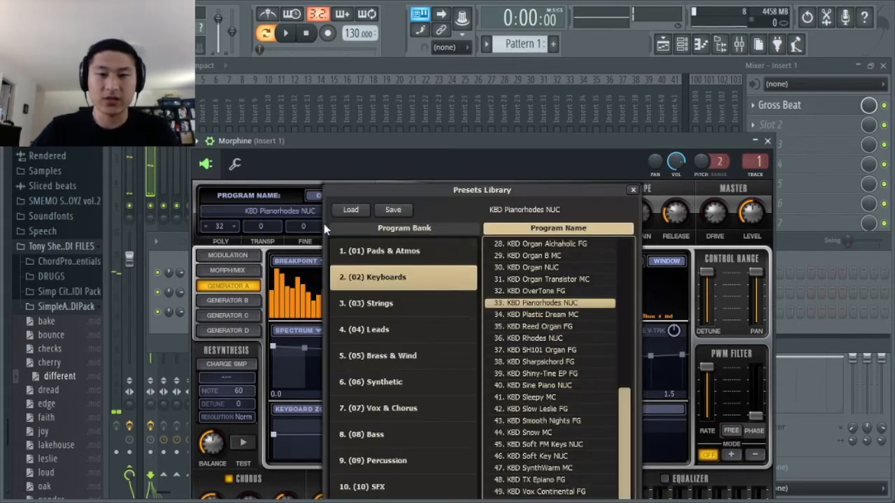
# Step: Audition the presets KBD Rhodes NUC, KBD Sharpsichord FG, KBD Sine Piano NUC, KBD Sleepy MC and KBD Smooth Nights FG
pyautogui.click(539, 338)
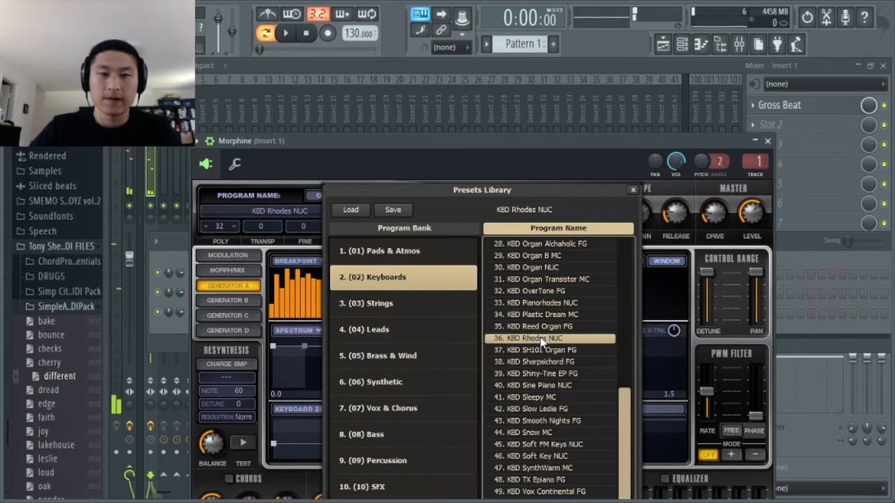
pyautogui.click(543, 362)
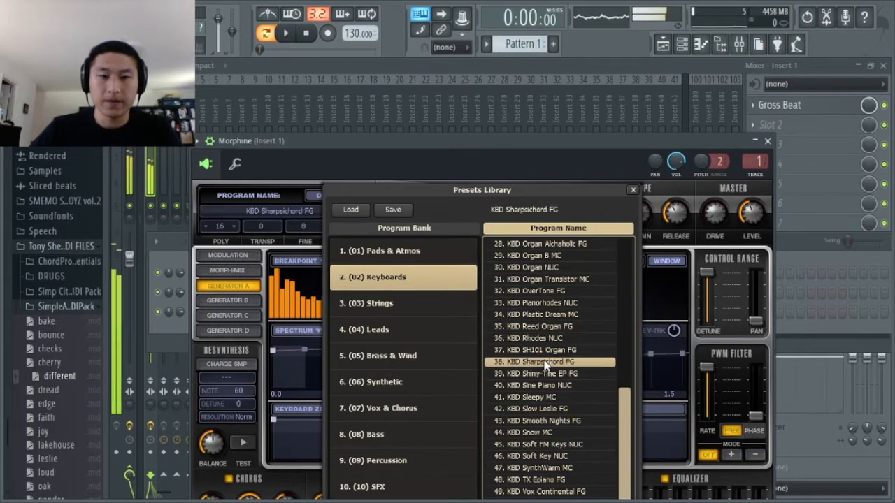
pyautogui.click(536, 386)
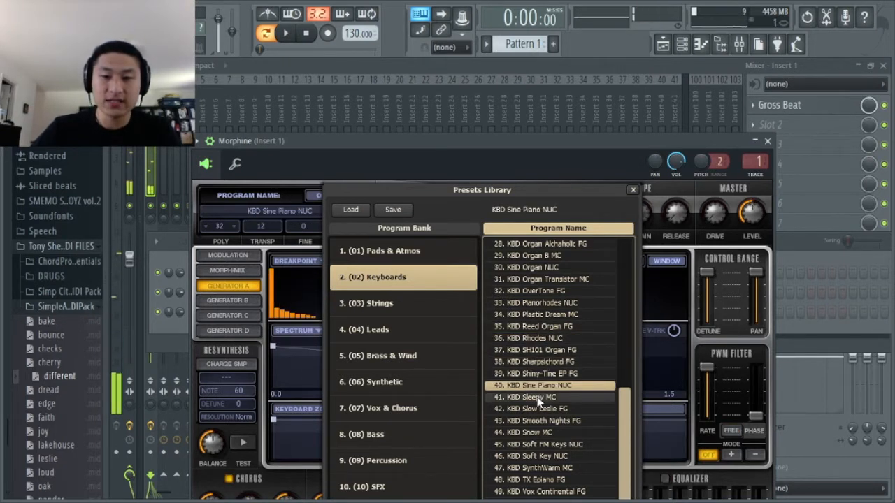
pyautogui.click(538, 399)
pyautogui.click(543, 419)
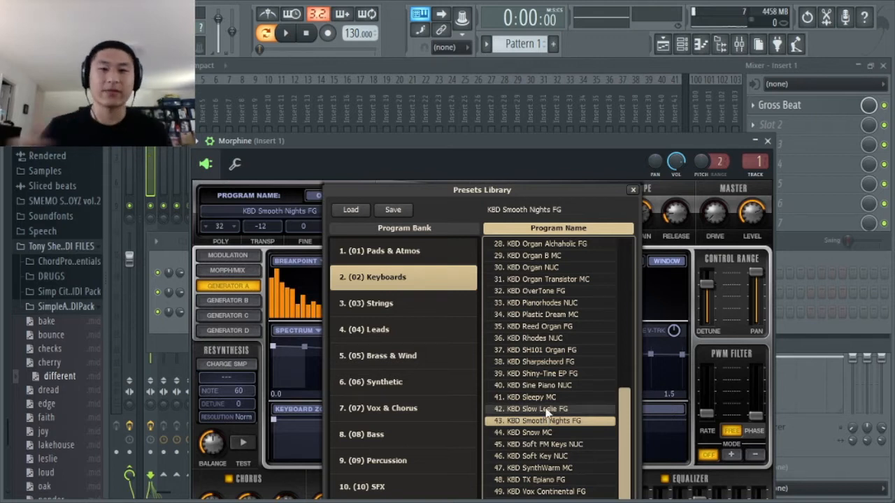
# Step: Audition keyboard presets nearer the start of the bank, including KBD Crystal EP FG and KBD CP-70 NUC
pyautogui.scroll(1, 593, 374)
pyautogui.scroll(5, 594, 349)
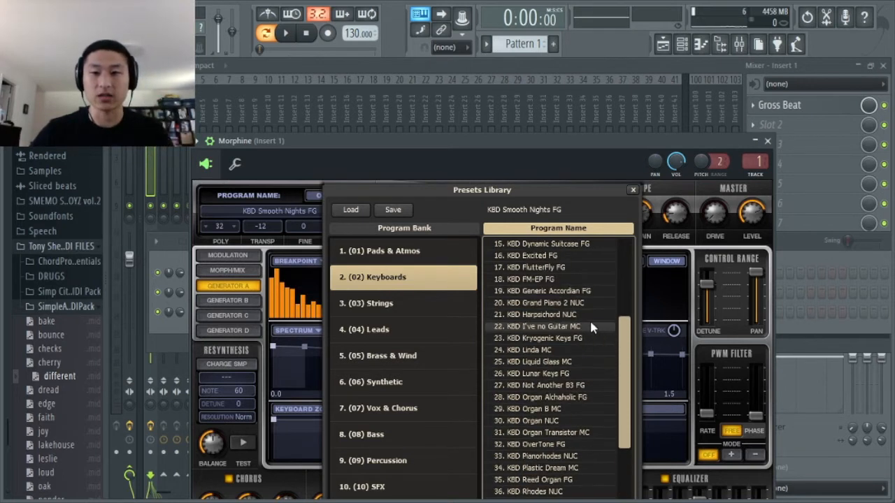
pyautogui.click(579, 305)
pyautogui.click(556, 244)
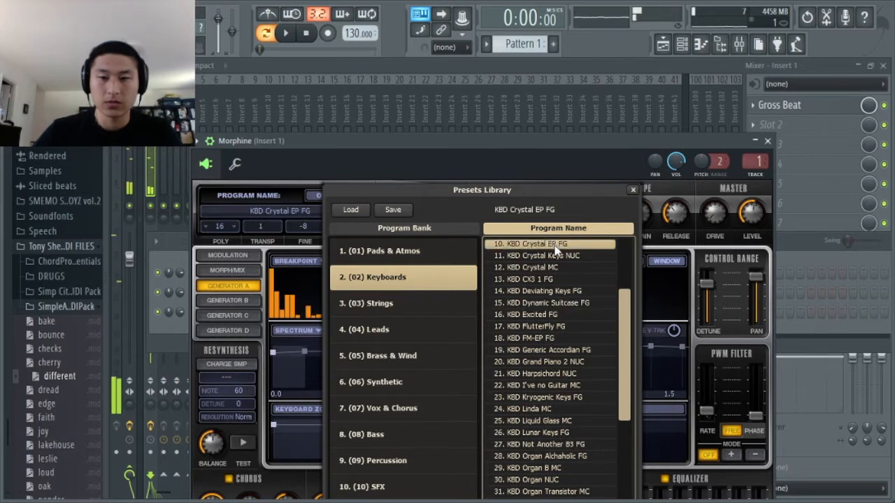
pyautogui.scroll(1, 559, 269)
pyautogui.click(559, 268)
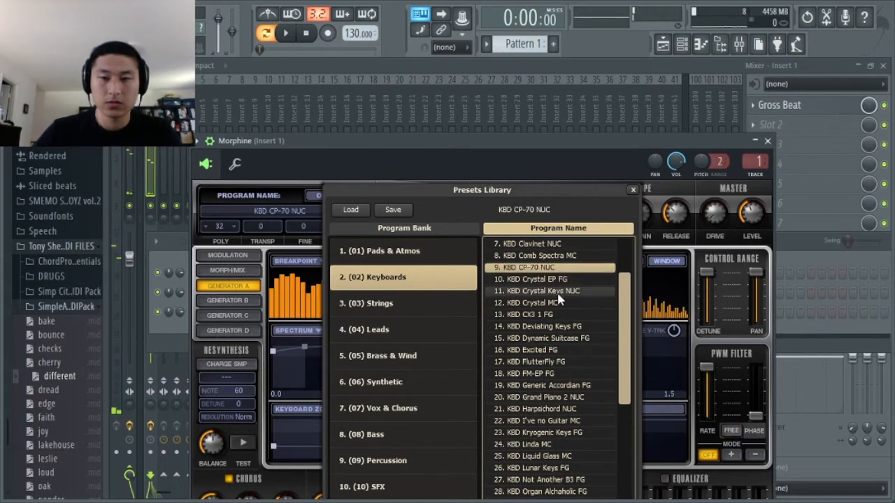
# Step: Load the KBD Crystal Keys NUC preset in Morphine and close the synth
pyautogui.click(559, 290)
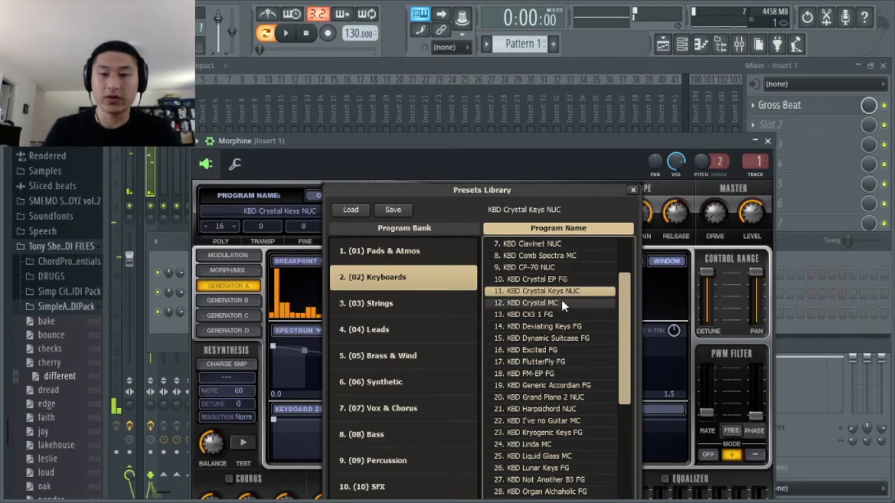
pyautogui.scroll(2, 559, 300)
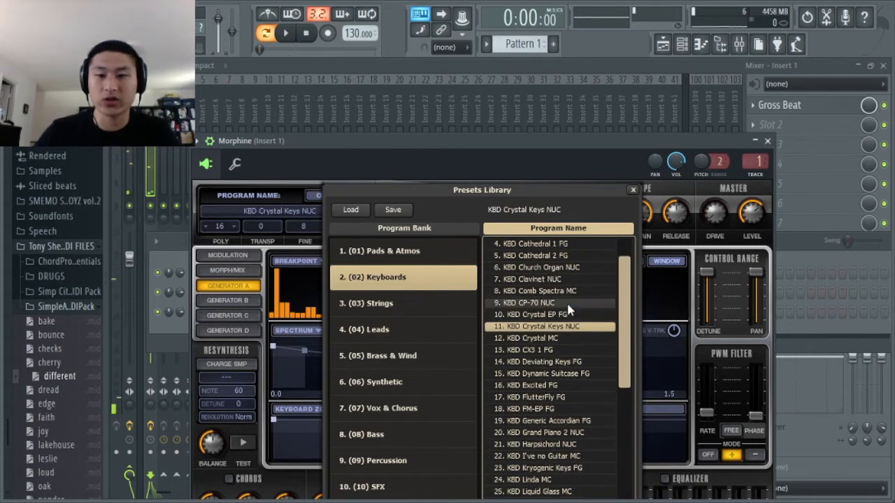
pyautogui.scroll(-2, 570, 307)
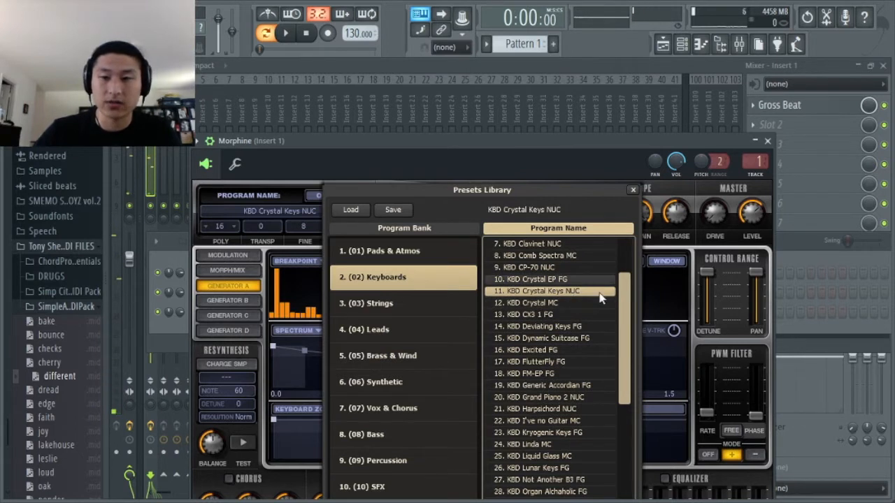
pyautogui.doubleClick(571, 295)
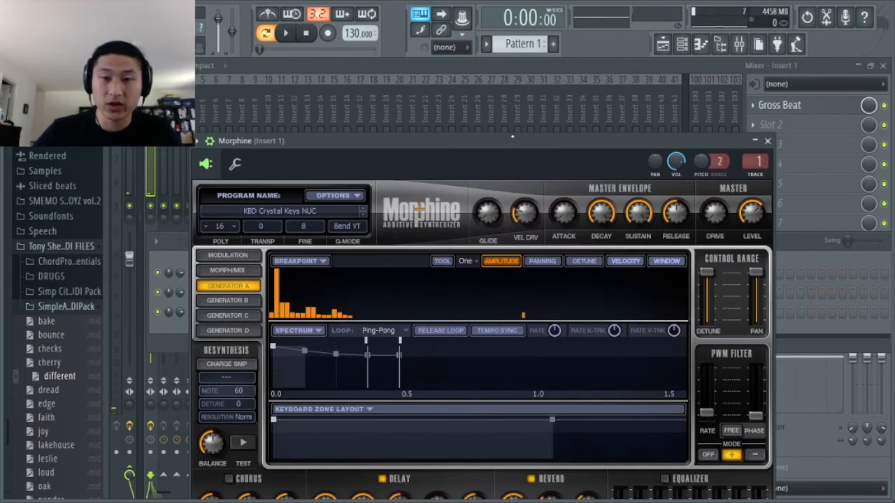
pyautogui.moveTo(513, 141); pyautogui.dragTo(463, 56)
pyautogui.click(333, 394)
pyautogui.click(718, 62)
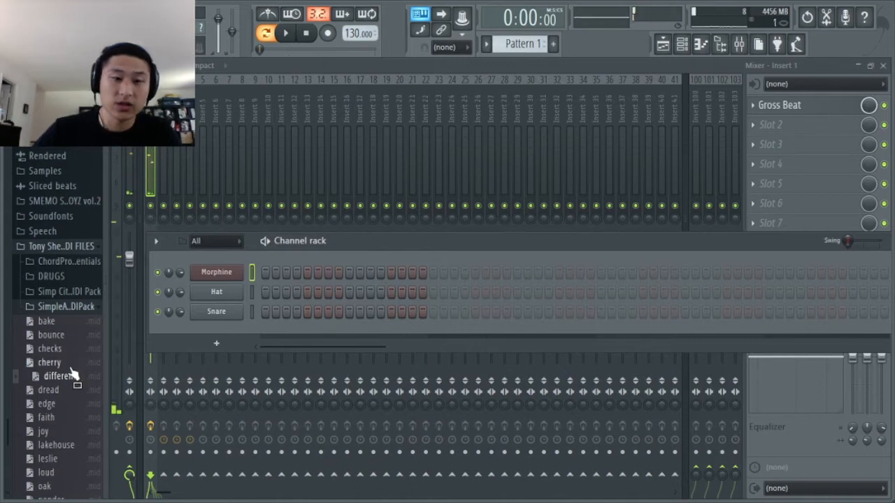
# Step: Import the MIDI file "different" onto the Morphine channel and collapse its folder in the browser
pyautogui.scroll(-4, 70, 374)
pyautogui.scroll(1, 70, 364)
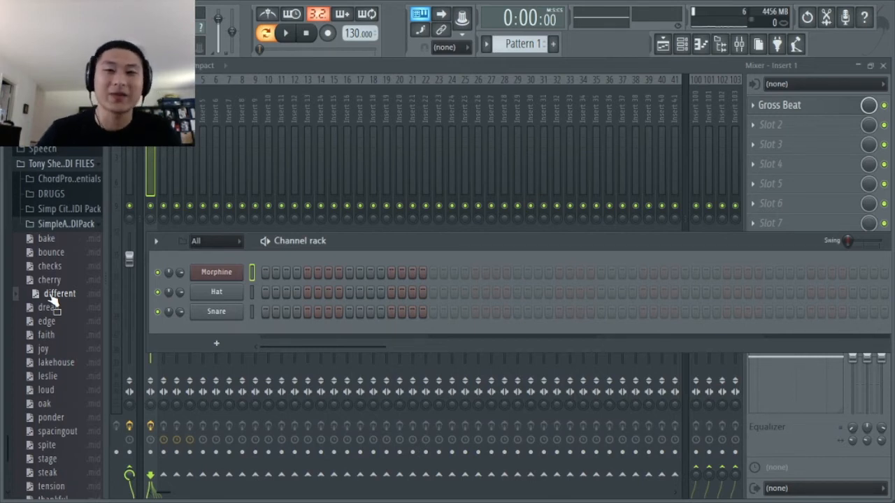
pyautogui.scroll(-5, 51, 301)
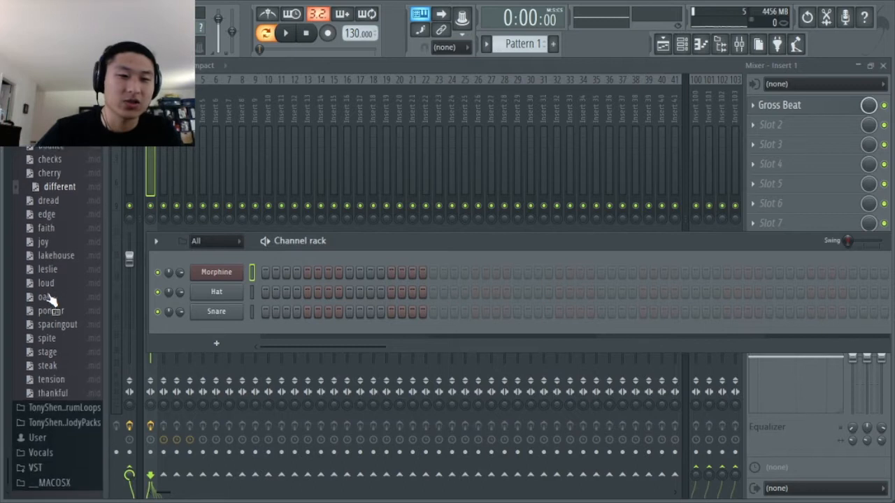
pyautogui.scroll(7, 74, 227)
pyautogui.scroll(1, 65, 253)
pyautogui.moveTo(59, 347); pyautogui.dragTo(222, 274)
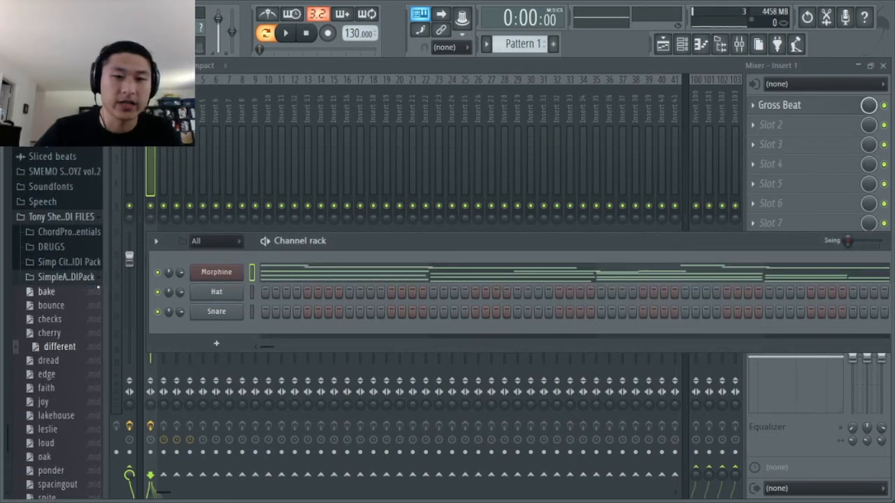
pyautogui.click(66, 277)
# Step: Play the pattern and remove Gross Beat from the first effect slot of Morphine's mixer track
pyautogui.press('space')
pyautogui.press('space')
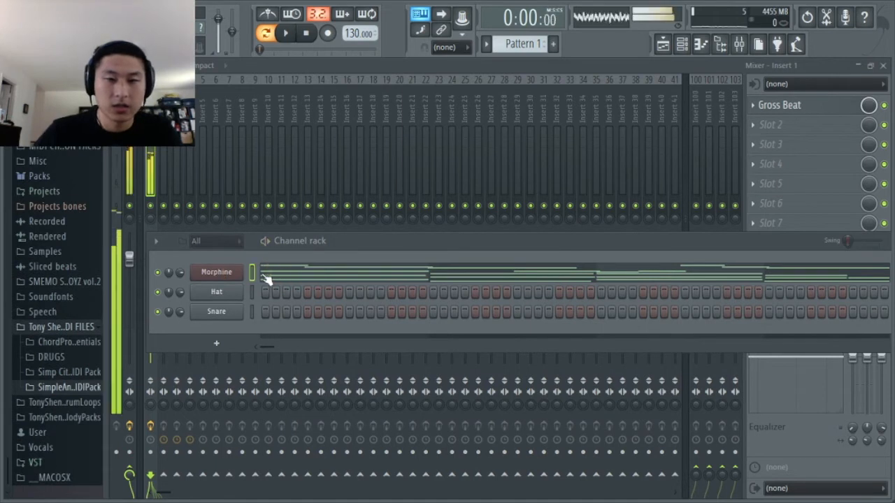
pyautogui.click(752, 105)
pyautogui.moveTo(756, 123)
pyautogui.click(661, 77)
pyautogui.press('F9')
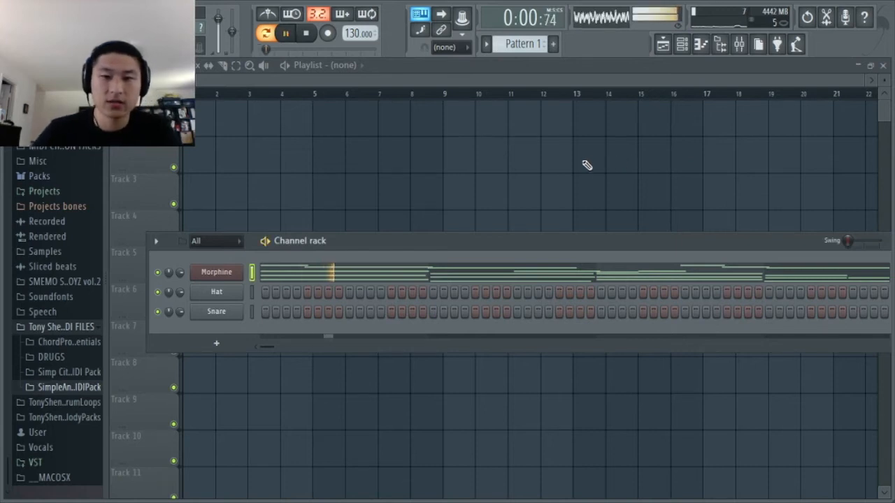
# Step: Transpose all the Morphine notes down one octave in the piano roll and play the pattern
pyautogui.click(336, 272)
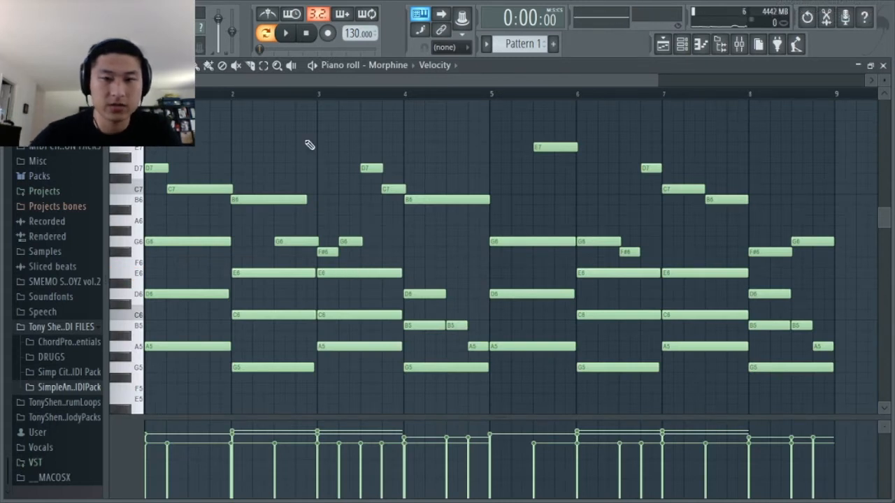
pyautogui.press('space')
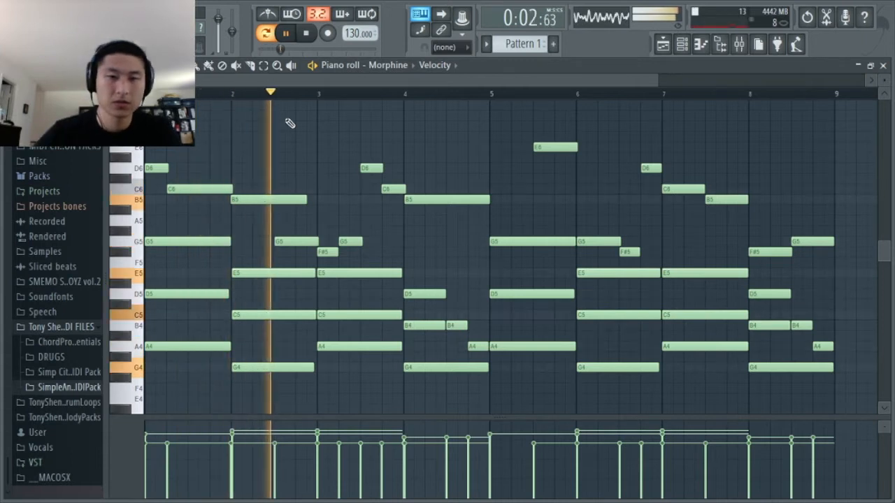
pyautogui.scroll(-2, 293, 122)
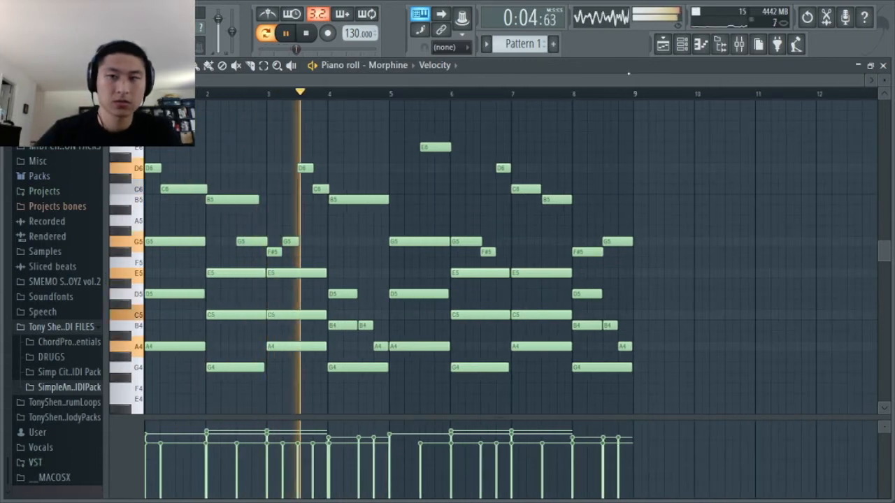
# Step: Stop playback and load Gross Beat into the first effect slot of the Morphine mixer track
pyautogui.click(740, 44)
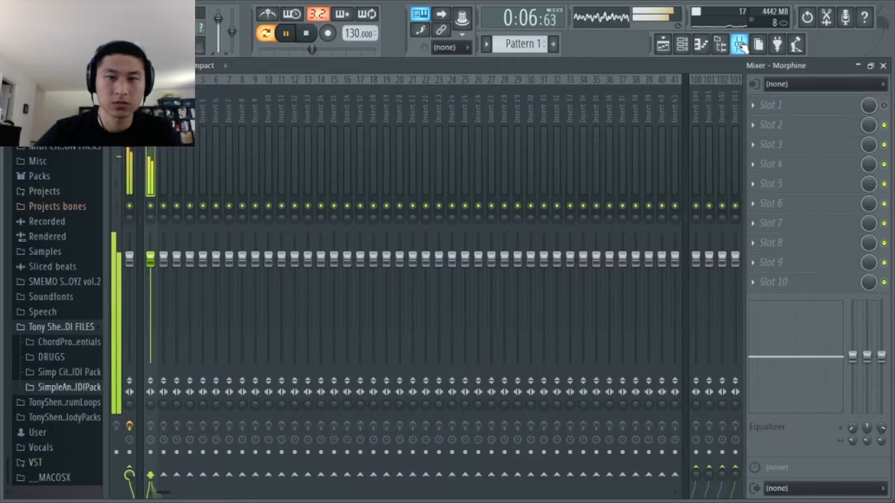
pyautogui.click(662, 45)
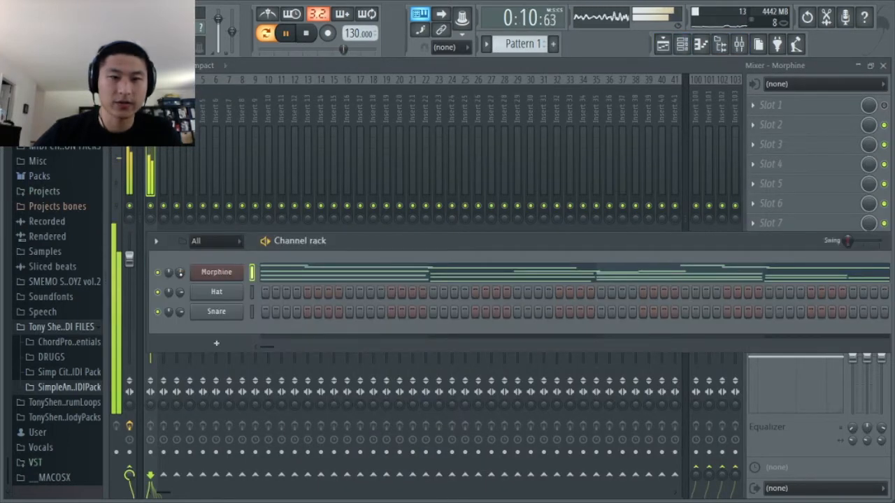
pyautogui.press('space')
pyautogui.press('F6')
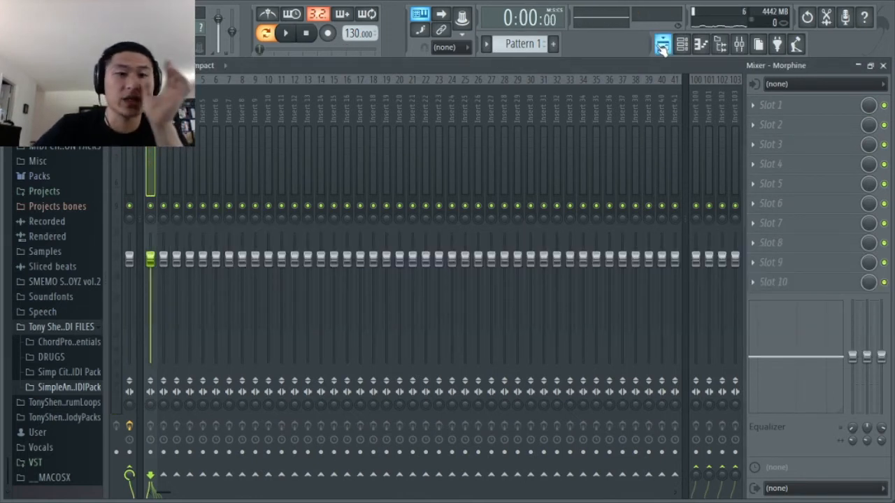
pyautogui.click(813, 110)
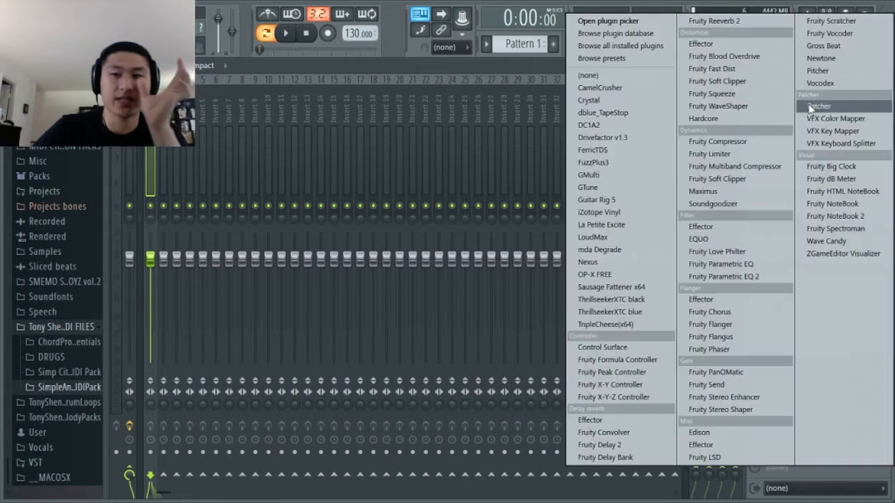
pyautogui.click(822, 49)
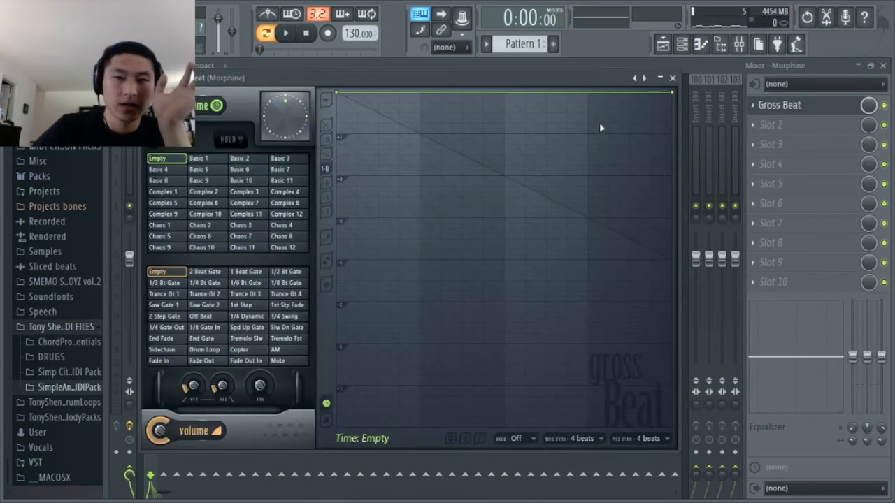
# Step: Load the Momentary preset in Gross Beat and select the Reverse time pattern
pyautogui.click(645, 79)
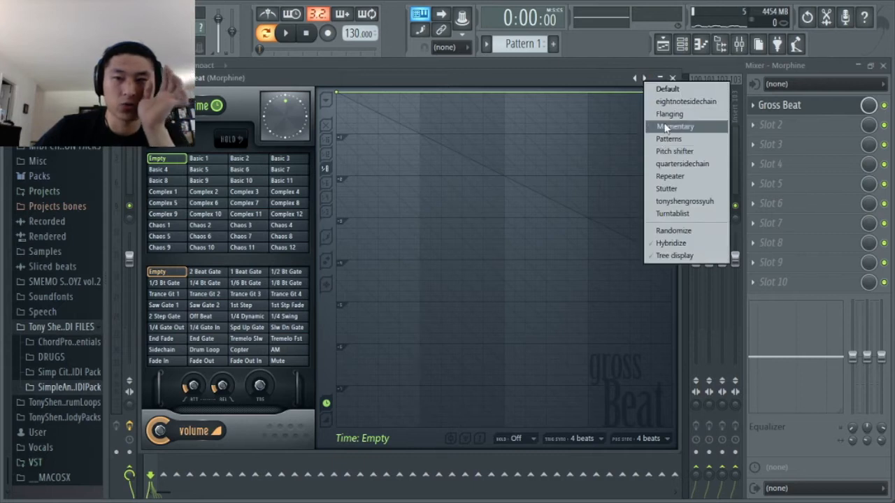
pyautogui.click(667, 126)
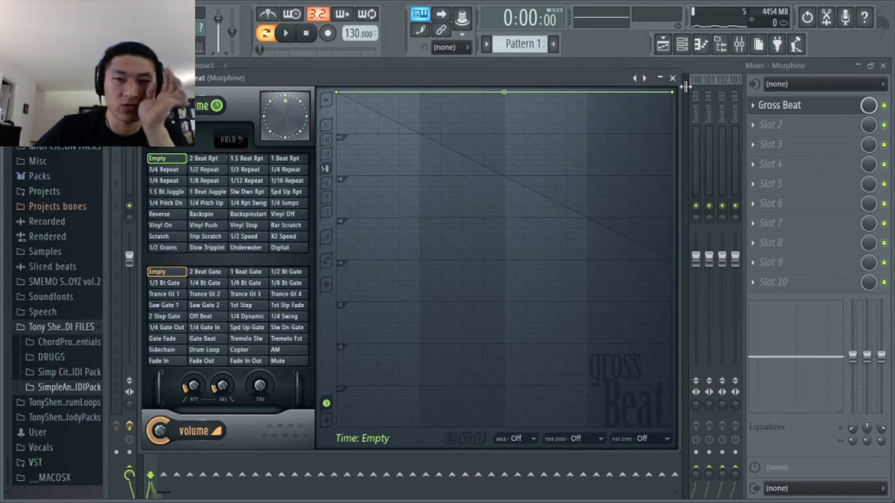
pyautogui.click(645, 80)
pyautogui.click(683, 133)
pyautogui.click(160, 215)
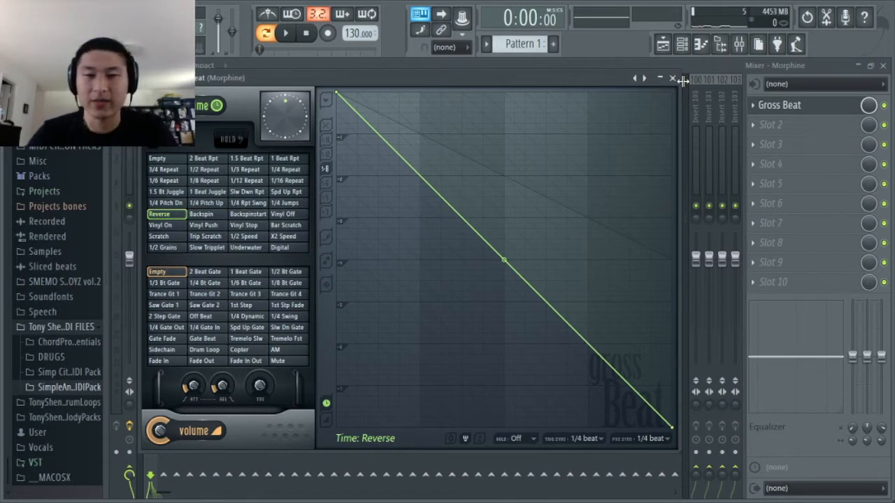
# Step: Play the pattern to audition the Reverse effect and stop playback
pyautogui.press('space')
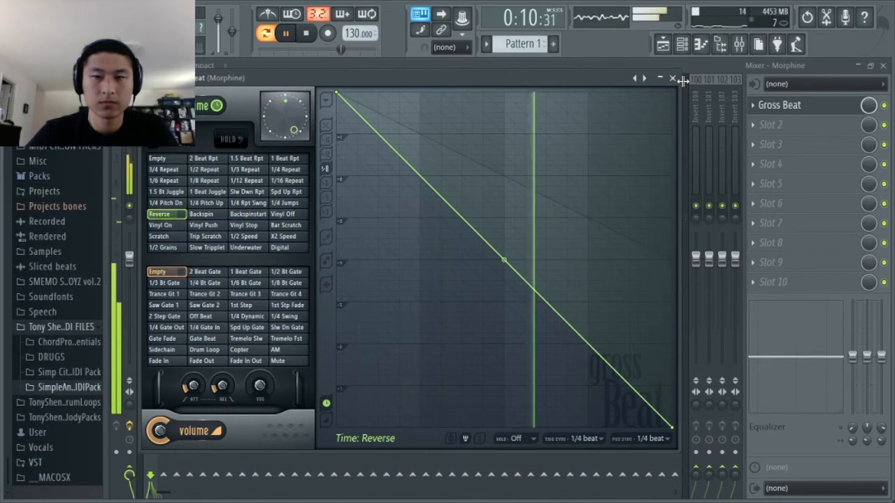
pyautogui.press('space')
pyautogui.press('space')
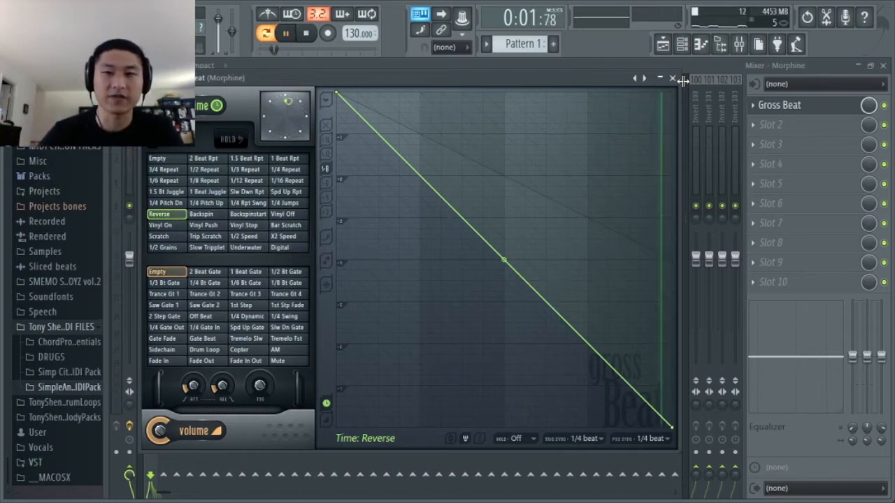
pyautogui.press('space')
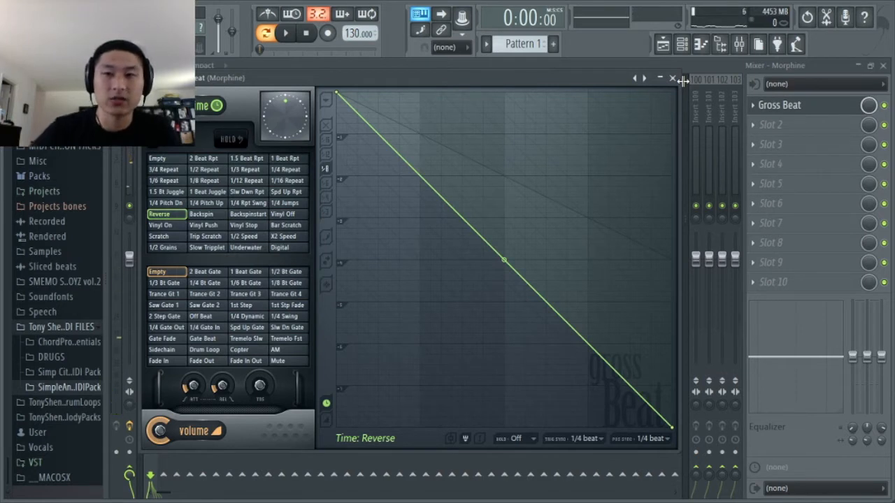
# Step: Load Edison into the second effect slot of the Morphine mixer track and set its recording mode to On Play
pyautogui.click(783, 125)
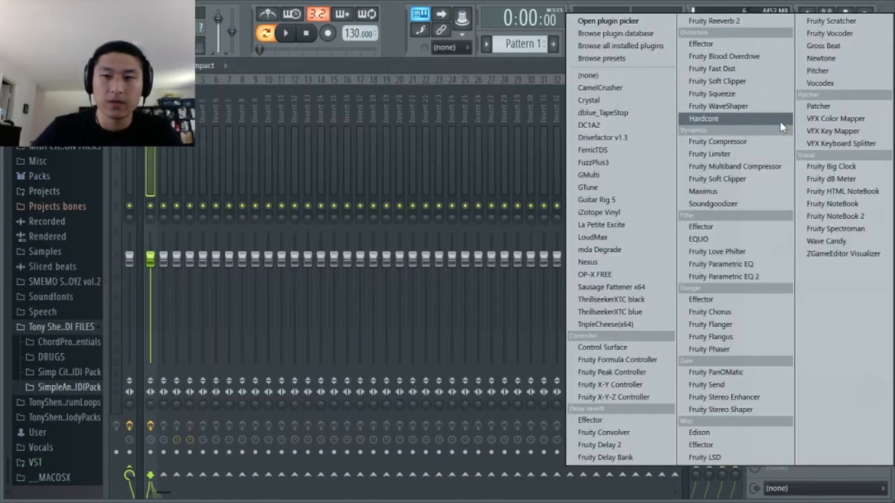
pyautogui.click(735, 432)
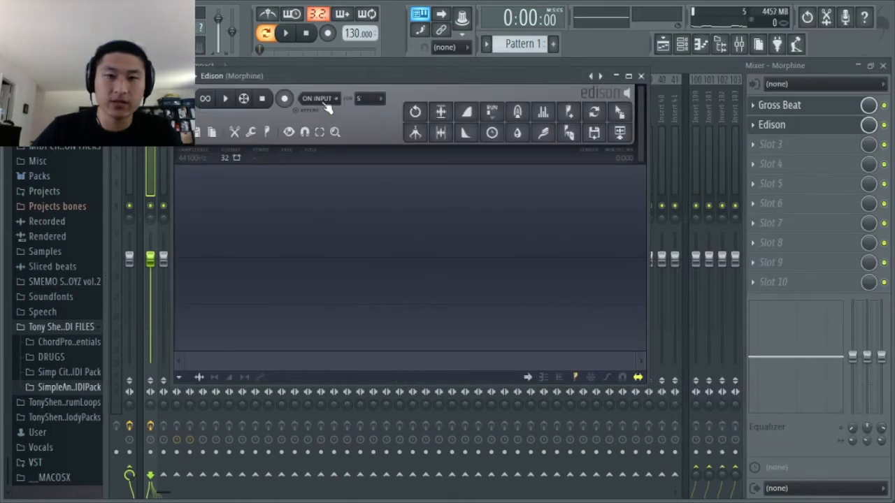
pyautogui.click(325, 103)
pyautogui.click(323, 147)
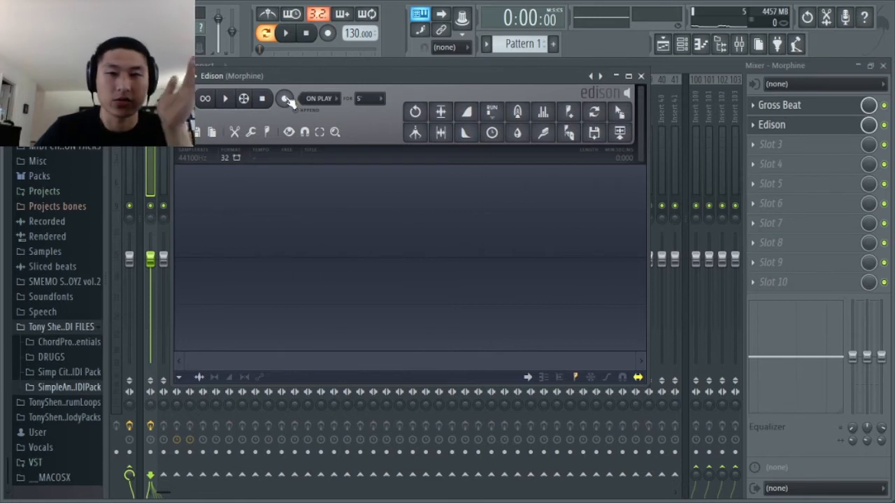
# Step: Record the reversed Morphine pattern into Edison past its loop point and stop recording and playback
pyautogui.press('space')
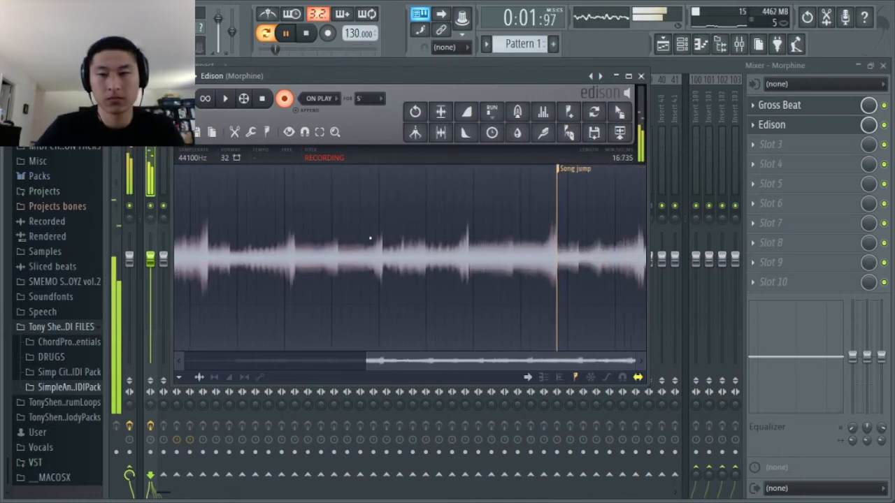
pyautogui.press('space')
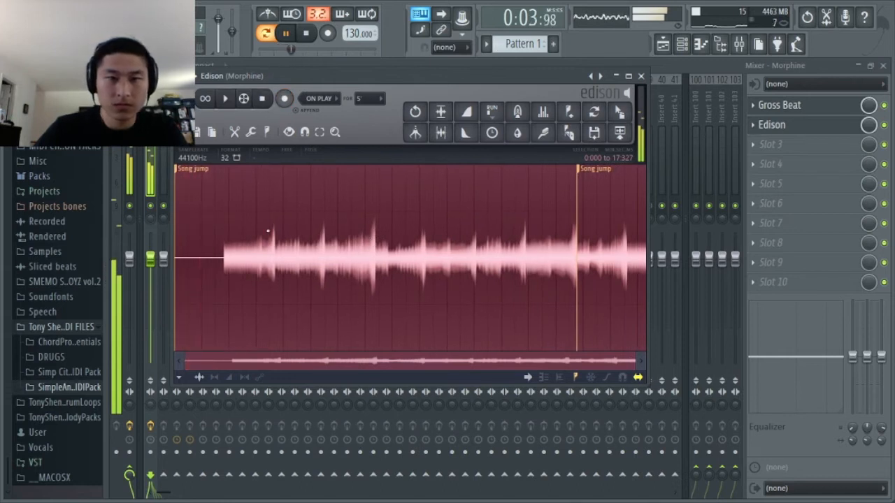
pyautogui.click(305, 34)
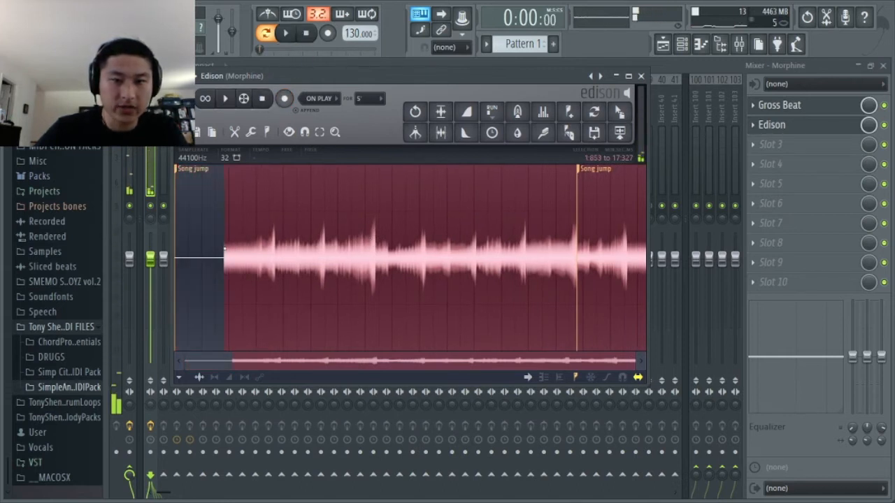
# Step: Select one full loop of the recorded audio in Edison, from about 1:846 to 16:616
pyautogui.scroll(5, 230, 258)
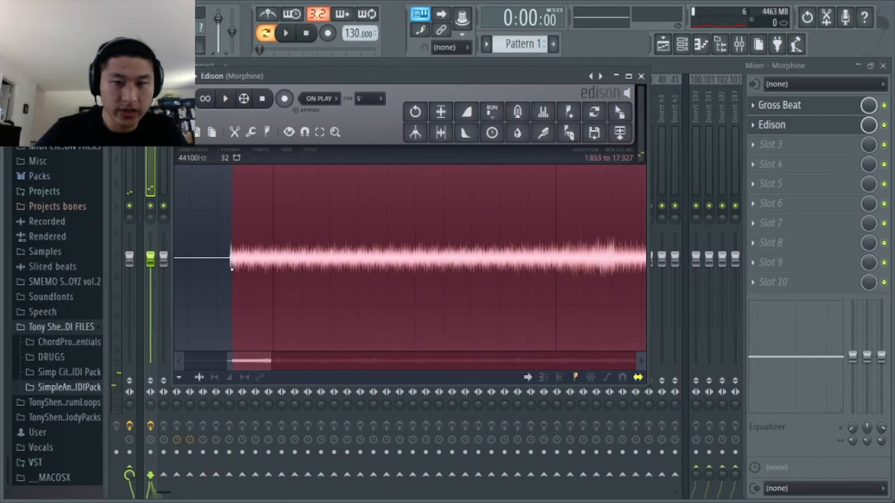
pyautogui.scroll(-5, 231, 264)
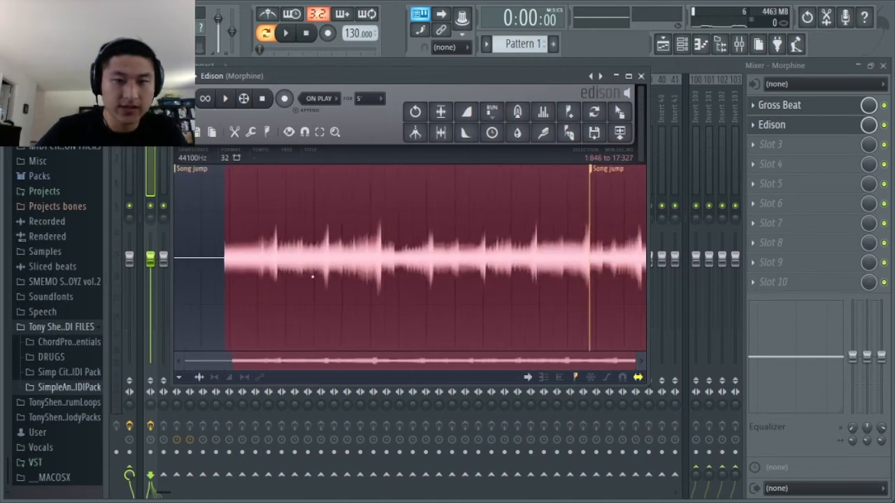
pyautogui.scroll(5, 627, 277)
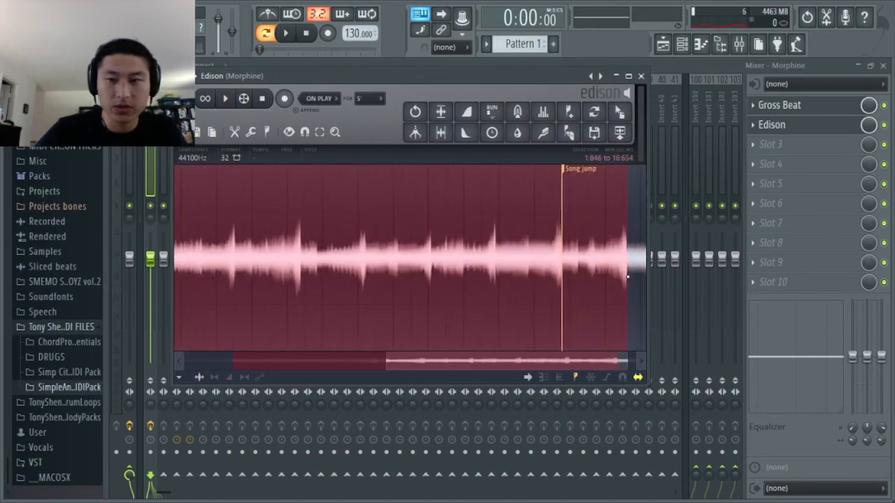
pyautogui.scroll(-5, 437, 271)
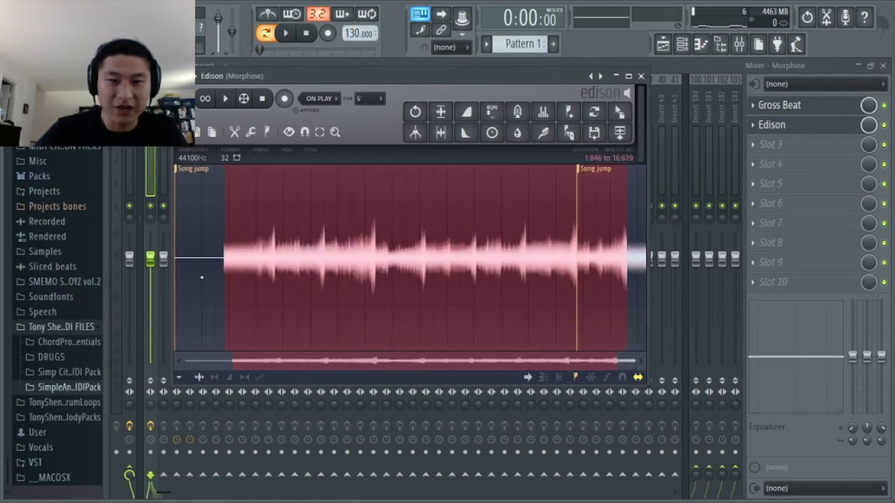
pyautogui.scroll(6, 631, 261)
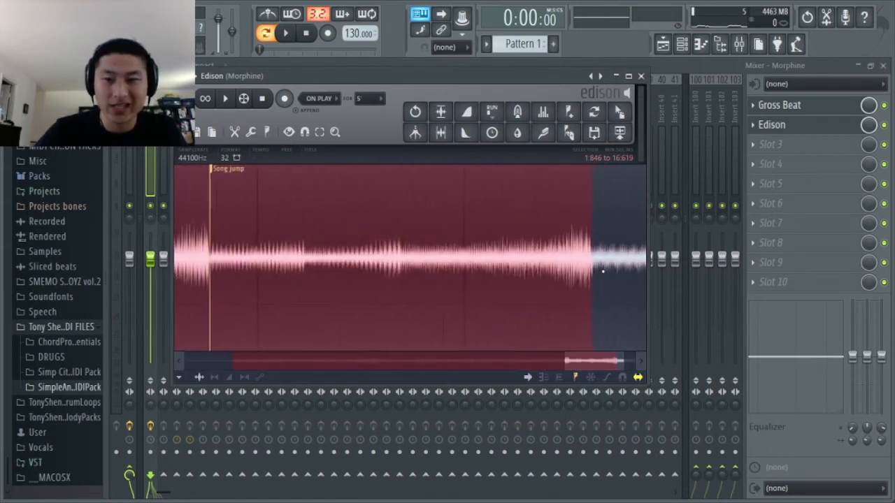
pyautogui.scroll(-4, 571, 270)
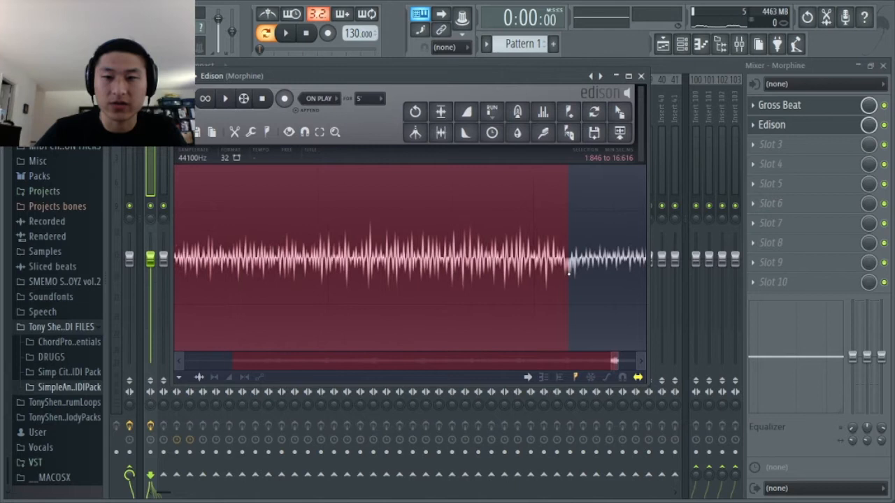
pyautogui.scroll(-3, 574, 278)
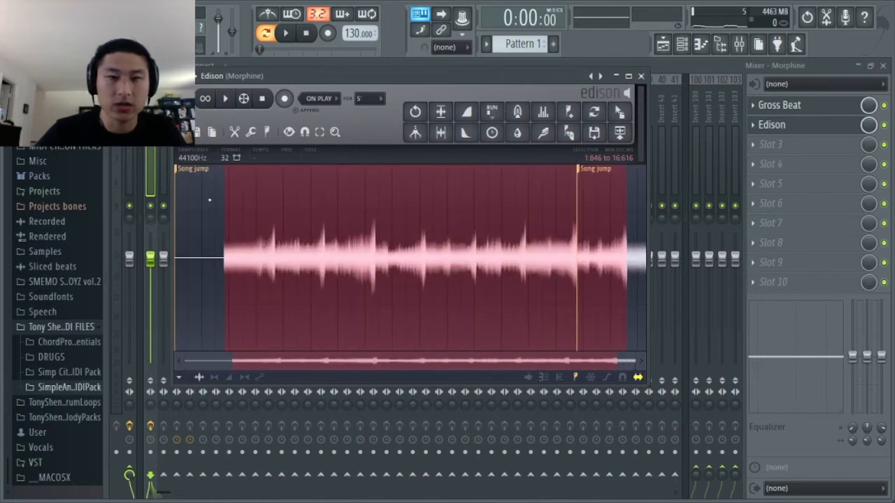
# Step: Play the selected audio looped in Edison and examine the transition at the end of the selection
pyautogui.click(205, 100)
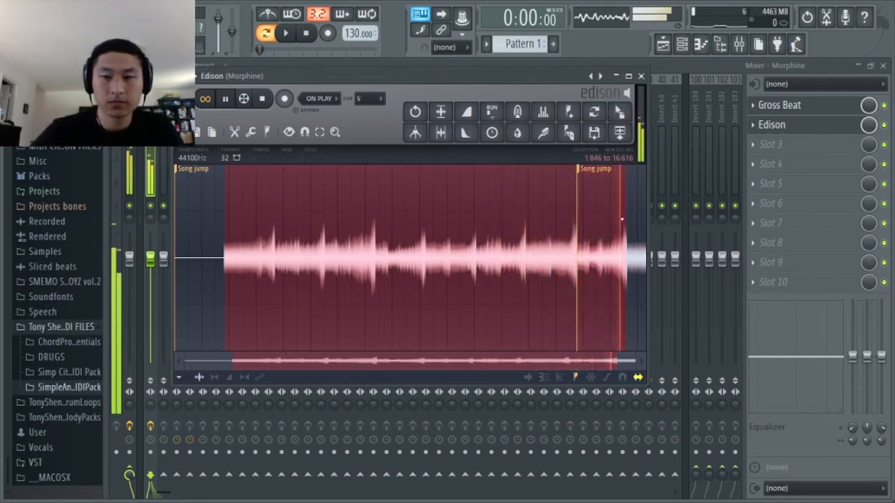
pyautogui.scroll(3, 630, 239)
pyautogui.scroll(5, 630, 238)
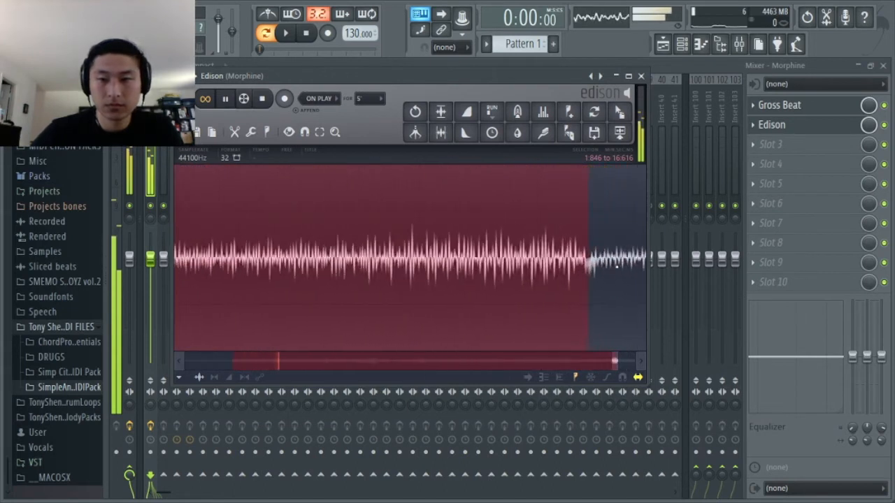
pyautogui.scroll(2, 510, 270)
pyautogui.scroll(-6, 521, 265)
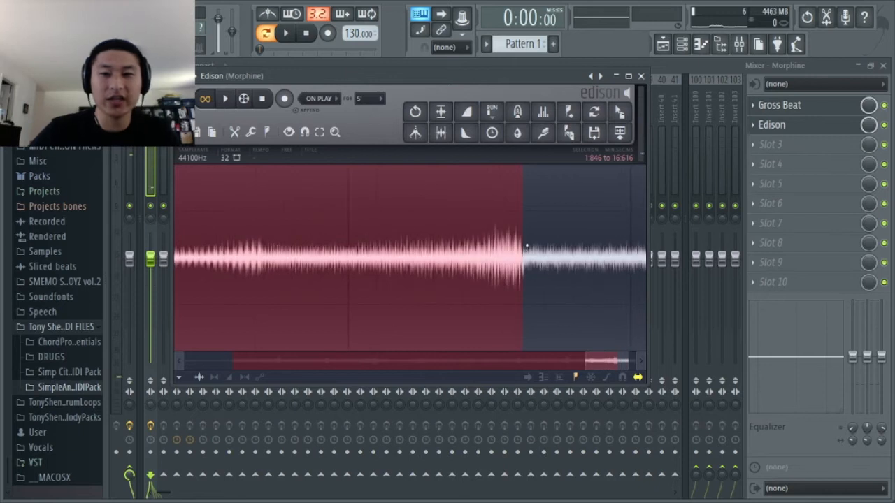
pyautogui.scroll(-4, 406, 179)
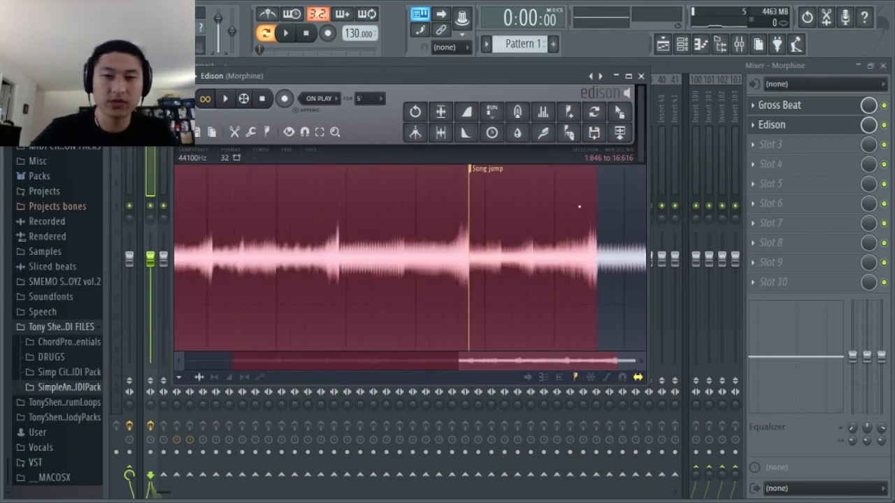
# Step: Set Edison to snap to samples and fine-tune the end of the selection to about 16:618
pyautogui.scroll(8, 627, 262)
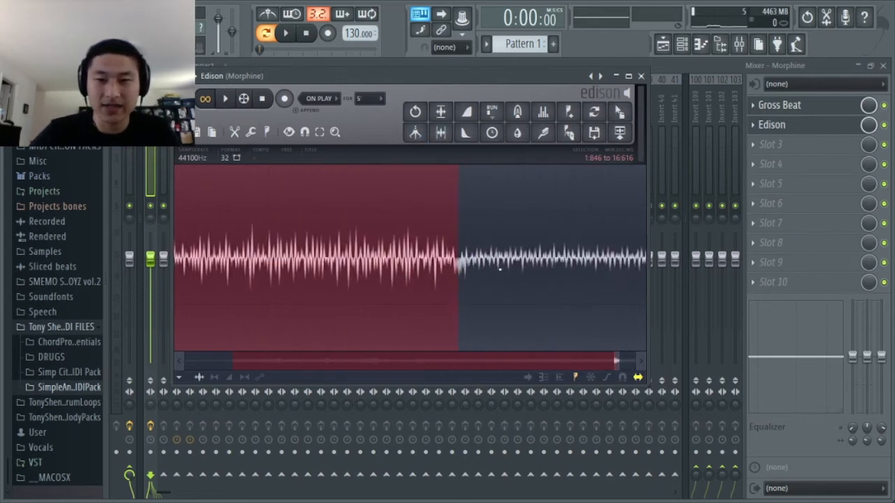
pyautogui.scroll(8, 542, 263)
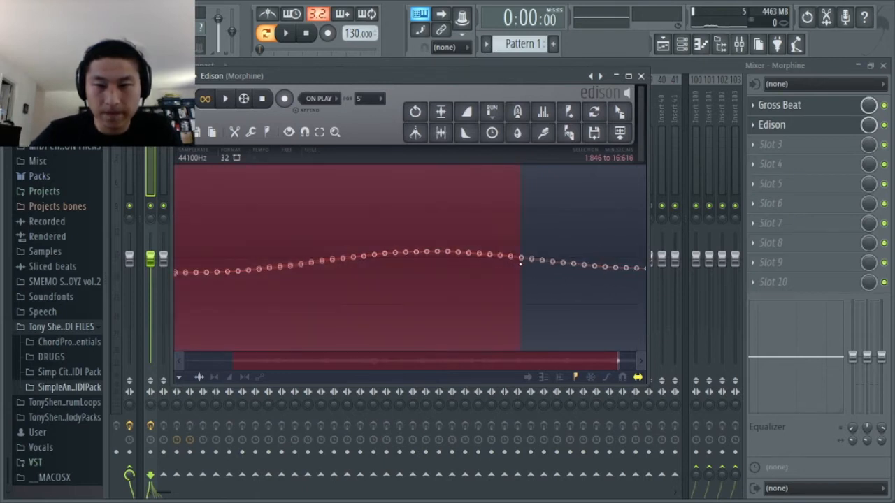
pyautogui.click(304, 132)
pyautogui.click(304, 132)
pyautogui.click(304, 132)
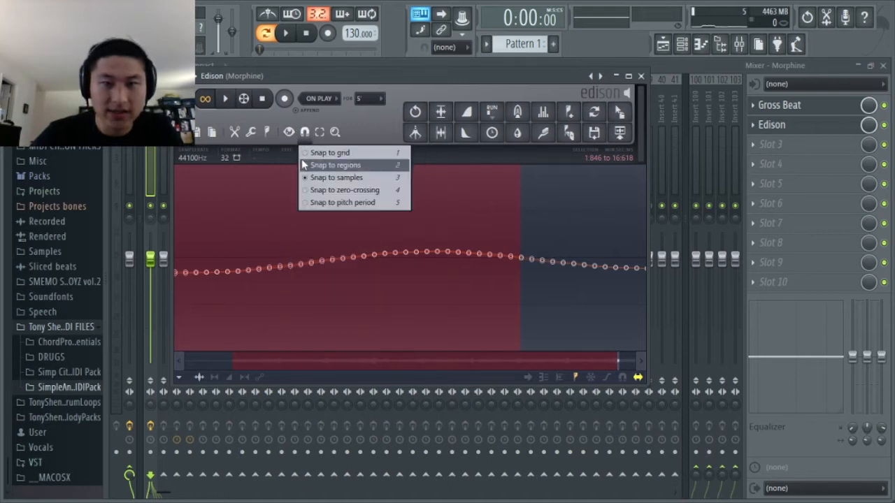
pyautogui.click(321, 177)
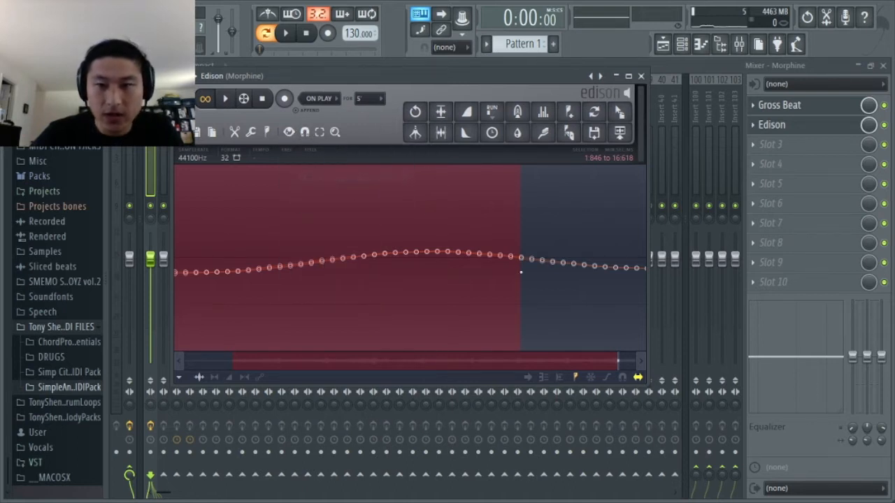
pyautogui.moveTo(531, 270)
pyautogui.mouseDown()
pyautogui.moveTo(533, 277)
pyautogui.moveTo(518, 272)
pyautogui.mouseUp()
# Step: Fine-tune the start of the Edison selection to about 1:847, where the waveform begins
pyautogui.scroll(-5, 550, 303)
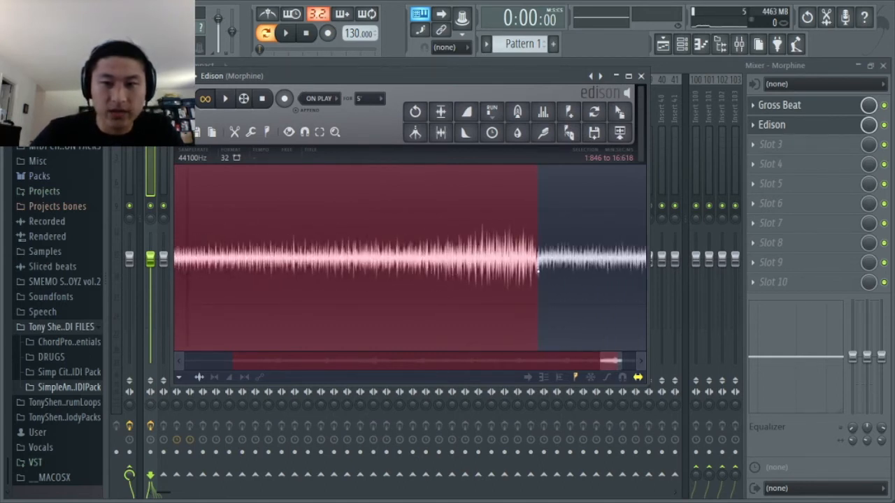
pyautogui.scroll(-5, 538, 271)
pyautogui.scroll(5, 236, 286)
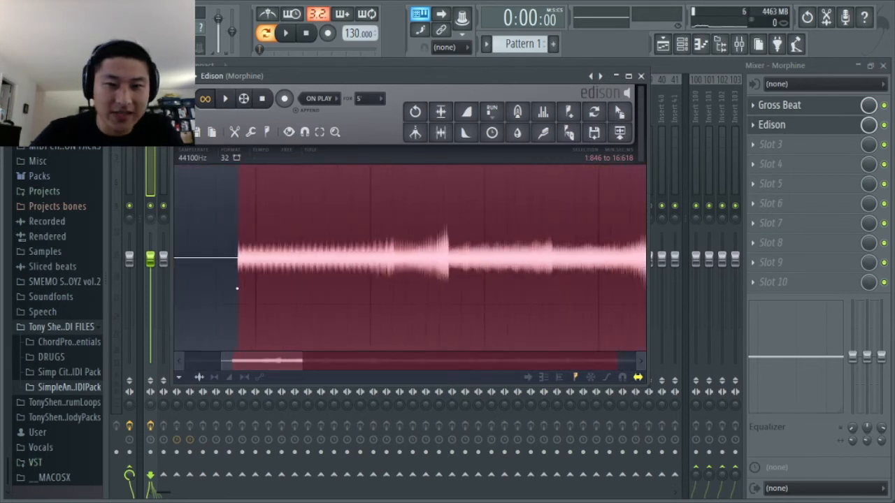
pyautogui.scroll(3, 240, 285)
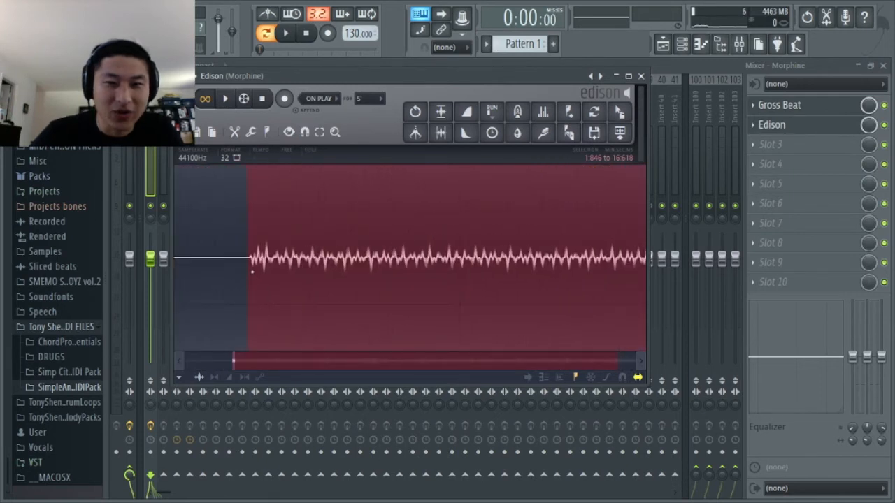
pyautogui.scroll(4, 251, 271)
pyautogui.scroll(-8, 264, 265)
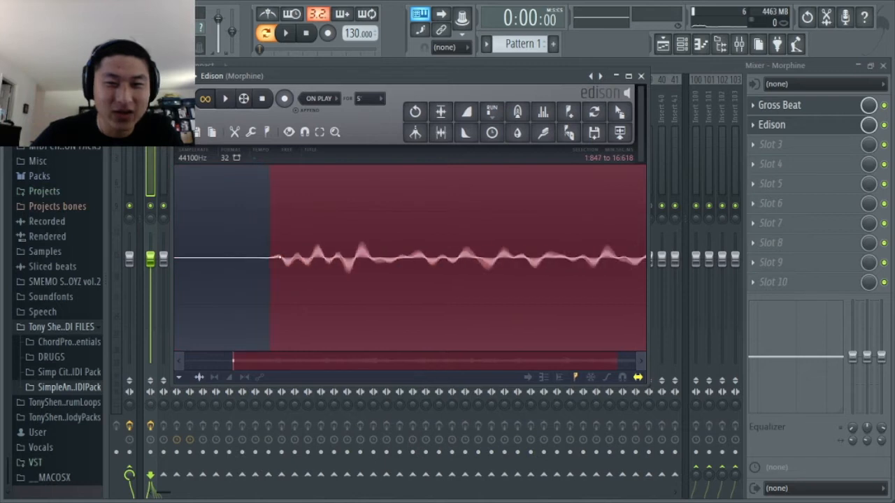
# Step: Play the adjusted selection in a loop, check its end point on the waveform, and stop playback
pyautogui.press('space')
pyautogui.scroll(-3, 286, 249)
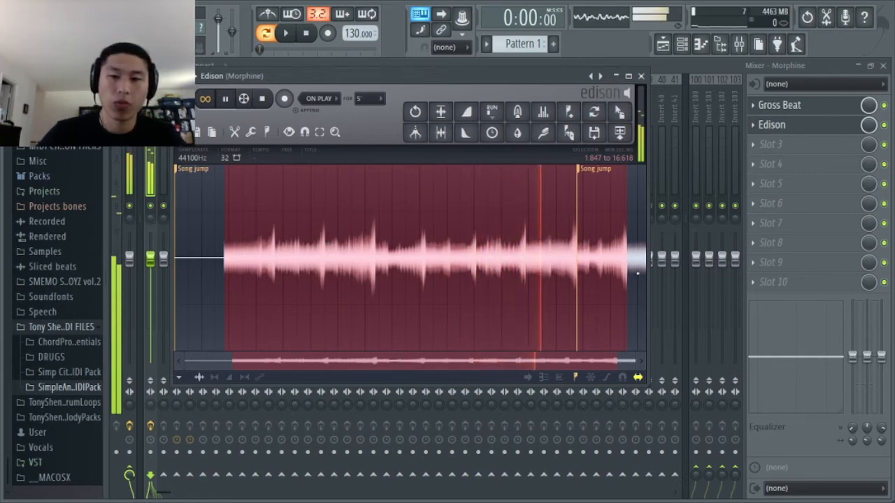
pyautogui.scroll(3, 636, 272)
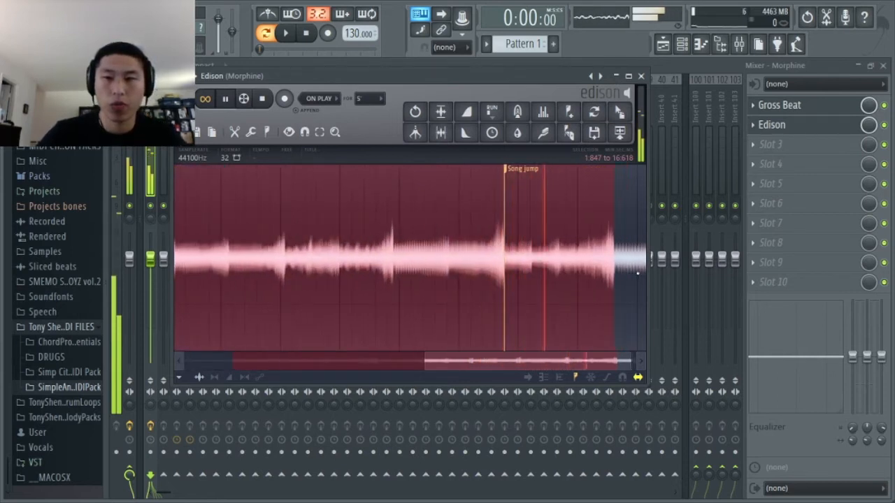
pyautogui.scroll(8, 632, 272)
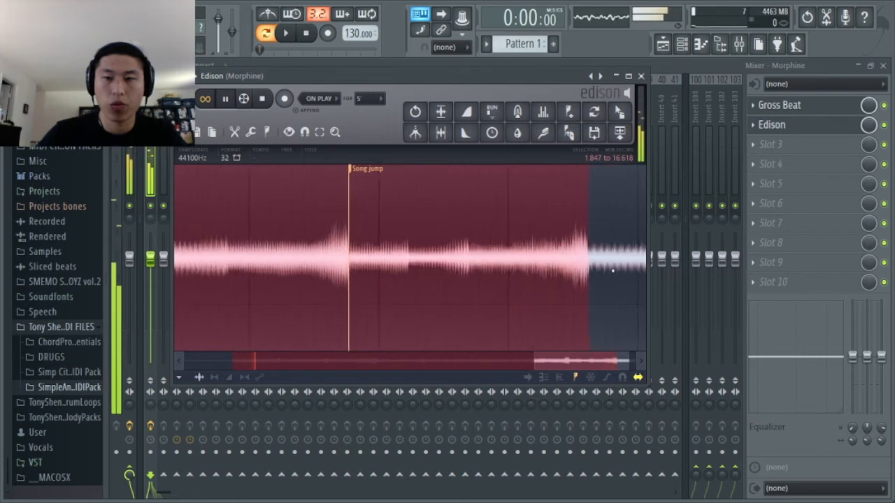
pyautogui.scroll(-9, 592, 278)
pyautogui.scroll(-4, 590, 278)
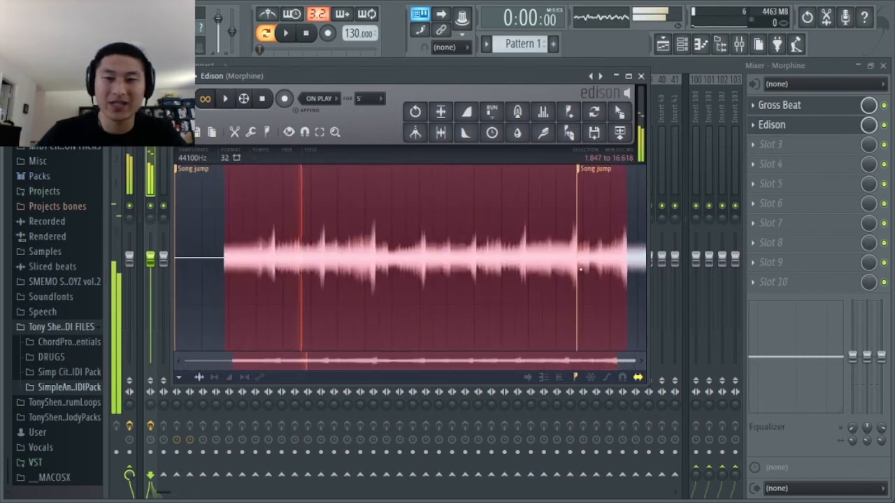
pyautogui.press('space')
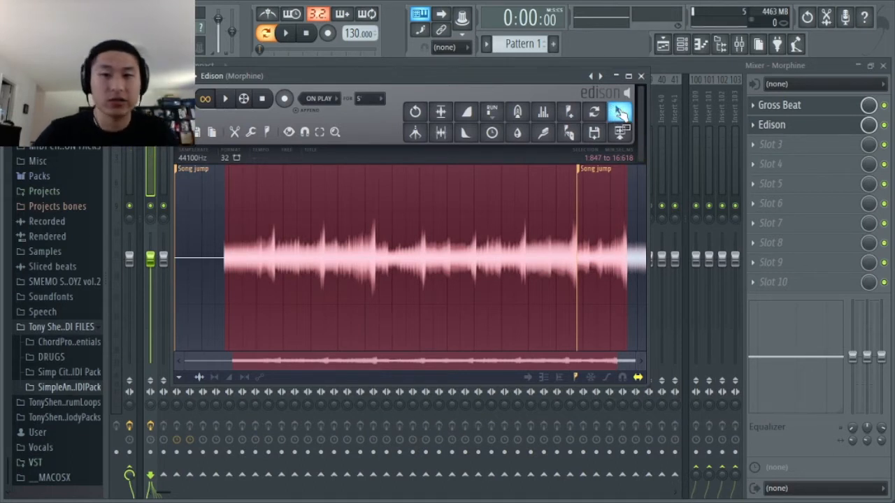
# Step: Place the selected Edison audio at the start of the Playlist's first track and return to the Morphine mixer track
pyautogui.moveTo(619, 112); pyautogui.dragTo(195, 123)
pyautogui.click(682, 44)
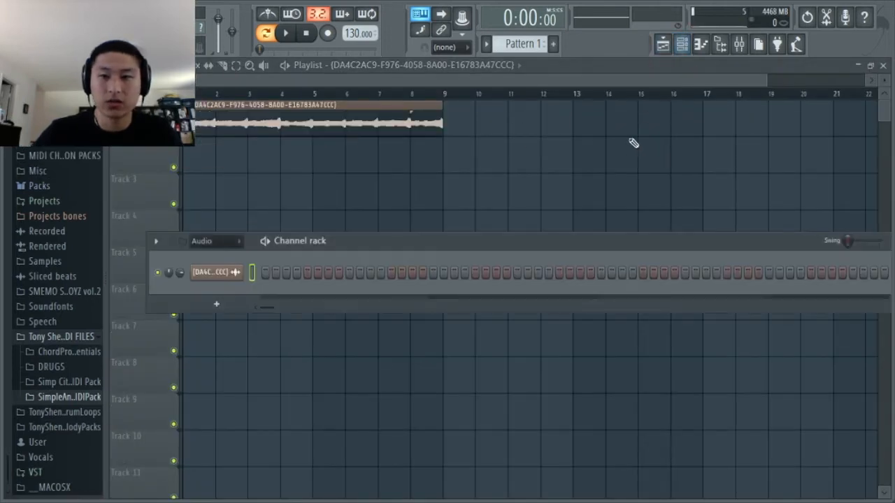
pyautogui.click(737, 46)
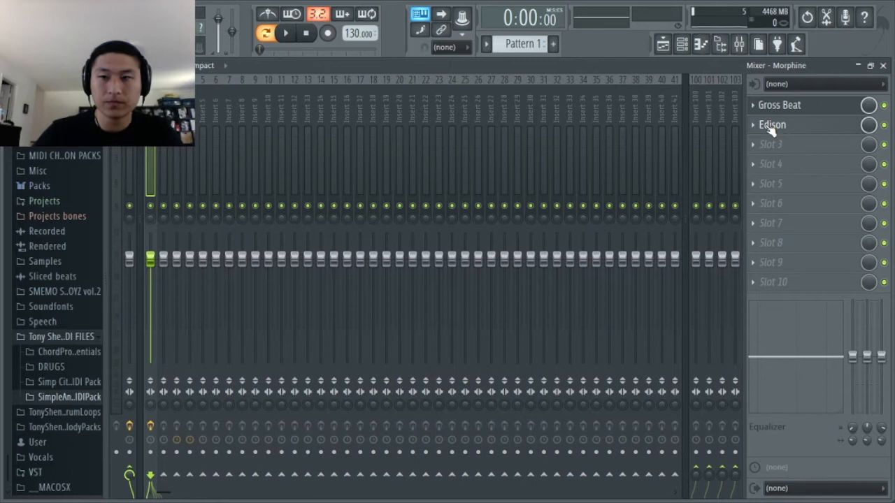
# Step: Check the selection in Edison, return to the Playlist, and play the resampled clip in song mode before stopping playback
pyautogui.click(769, 125)
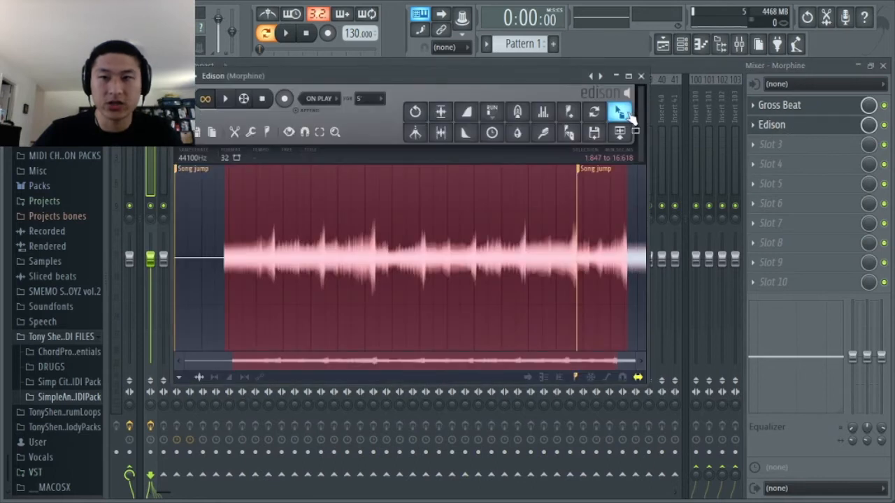
pyautogui.click(662, 45)
pyautogui.moveTo(304, 93); pyautogui.dragTo(190, 94)
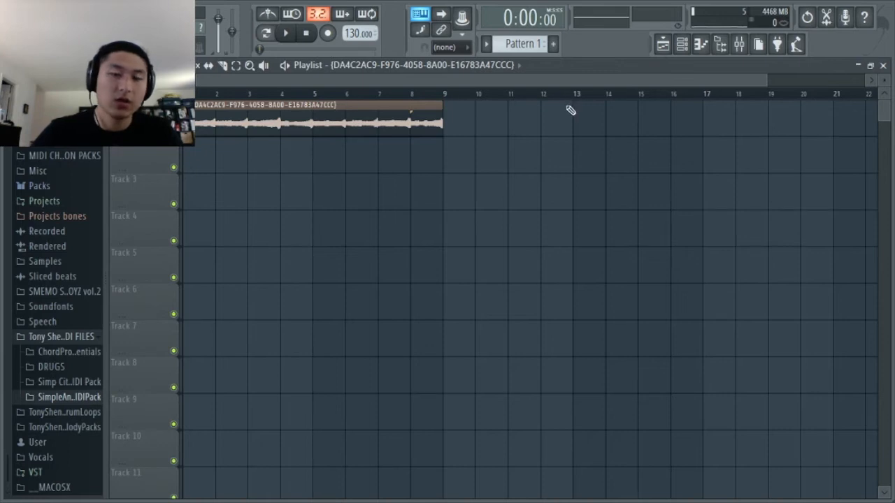
pyautogui.press('space')
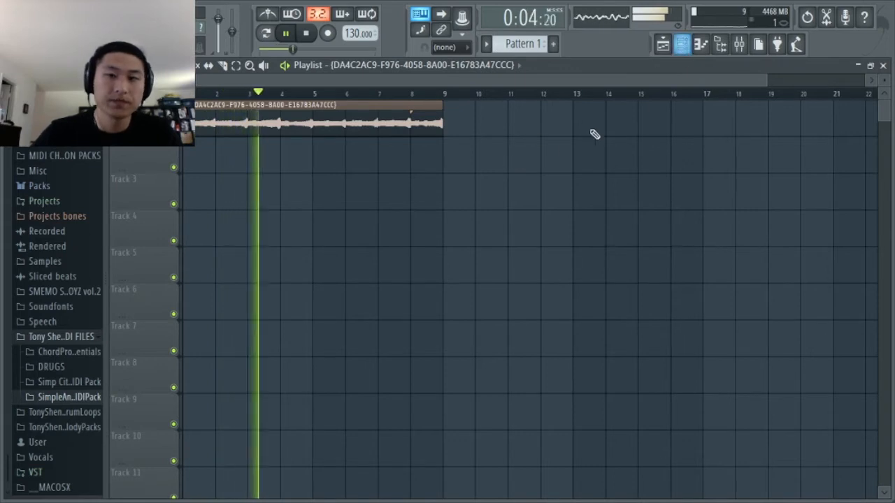
pyautogui.press('space')
# Step: Show all channels in the Channel rack and move the rack higher over the Playlist
pyautogui.click(682, 44)
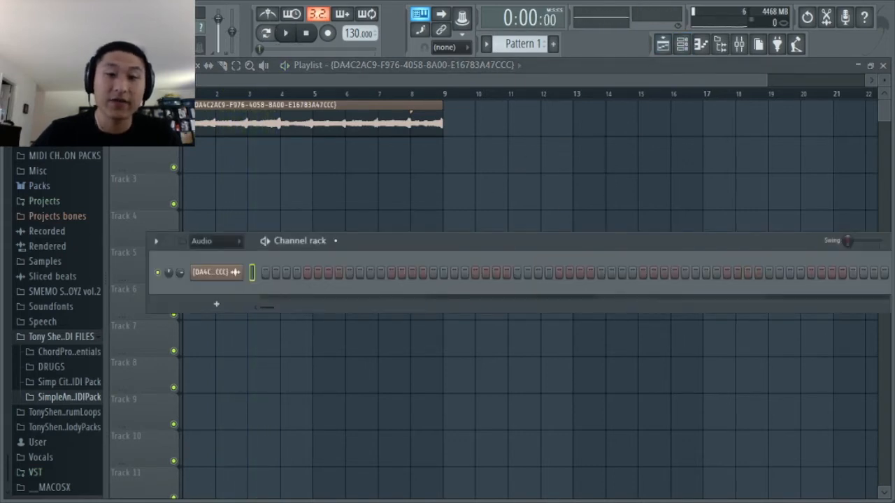
pyautogui.click(222, 242)
pyautogui.click(200, 251)
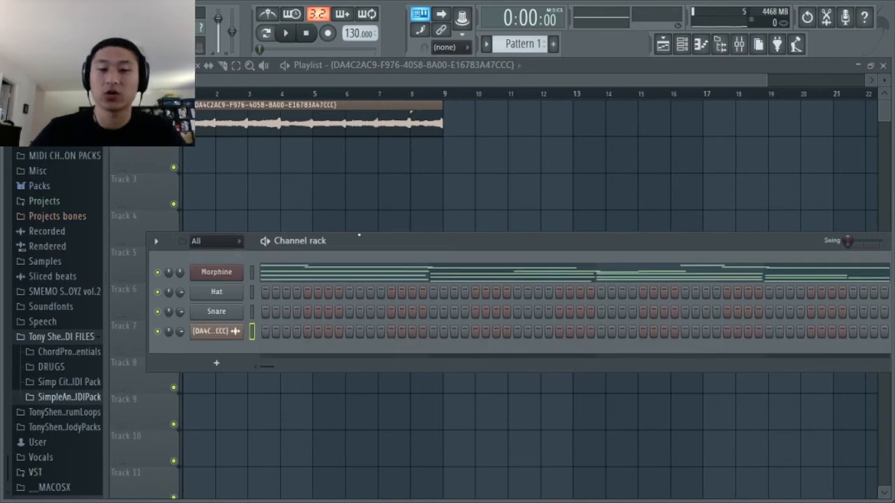
pyautogui.moveTo(370, 236); pyautogui.dragTo(386, 176)
# Step: Copy the Morphine channel's notes from Pattern 1 into Pattern 2
pyautogui.click(267, 212)
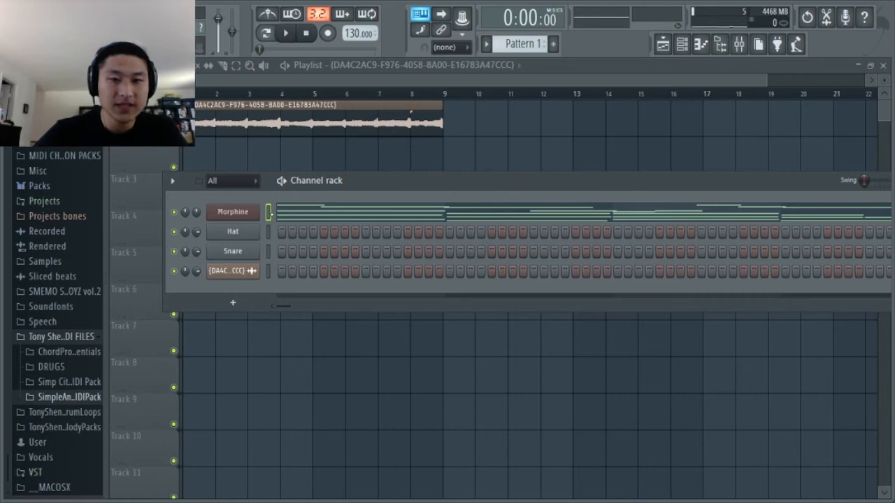
pyautogui.moveTo(313, 180); pyautogui.dragTo(280, 186)
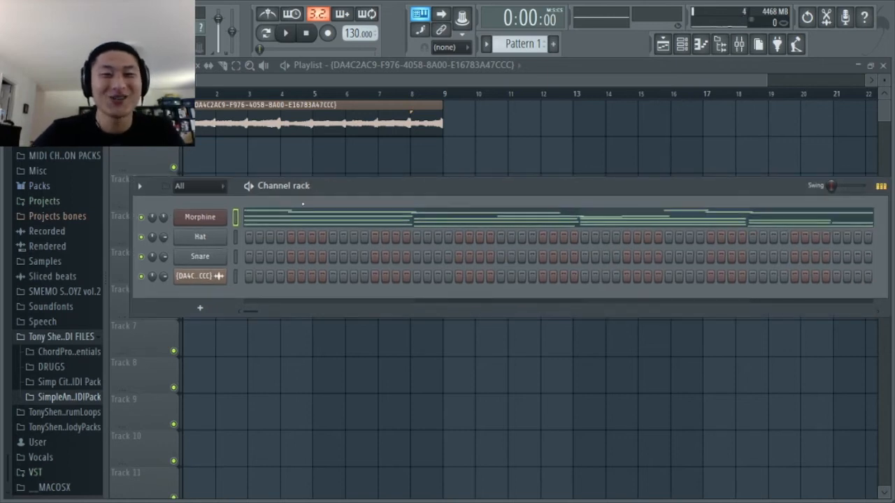
pyautogui.click(531, 43)
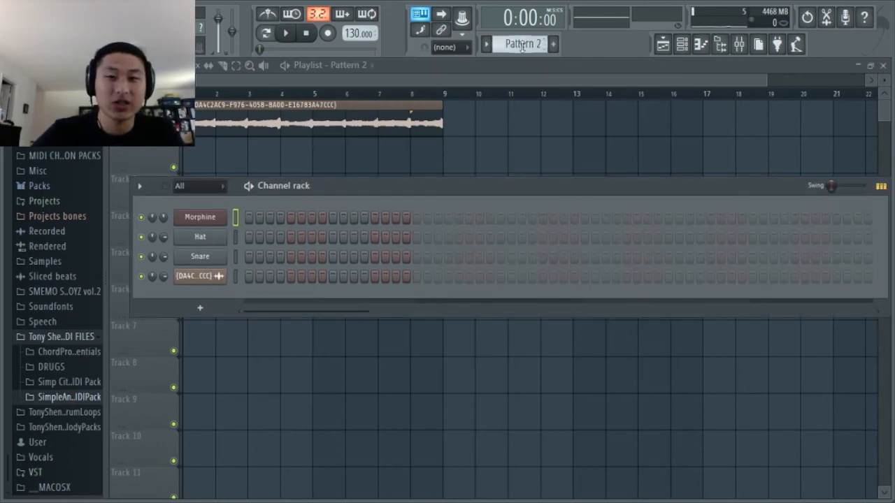
pyautogui.scroll(-2, 521, 47)
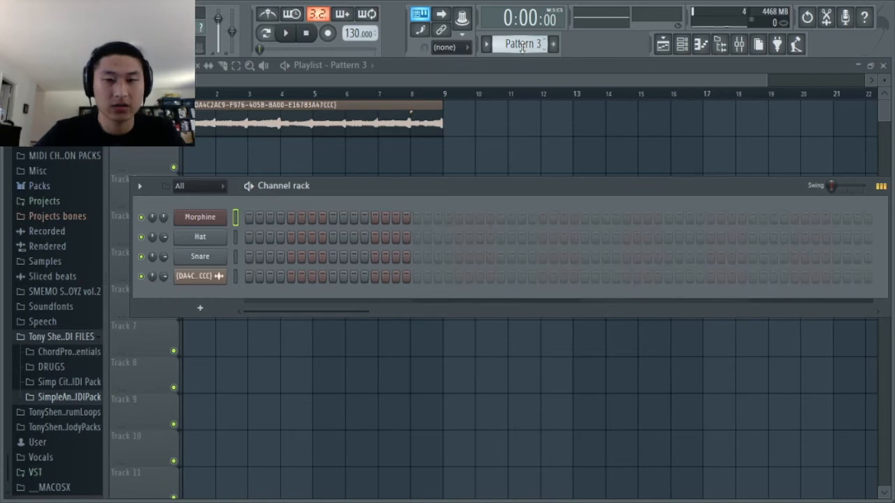
pyautogui.scroll(2, 521, 46)
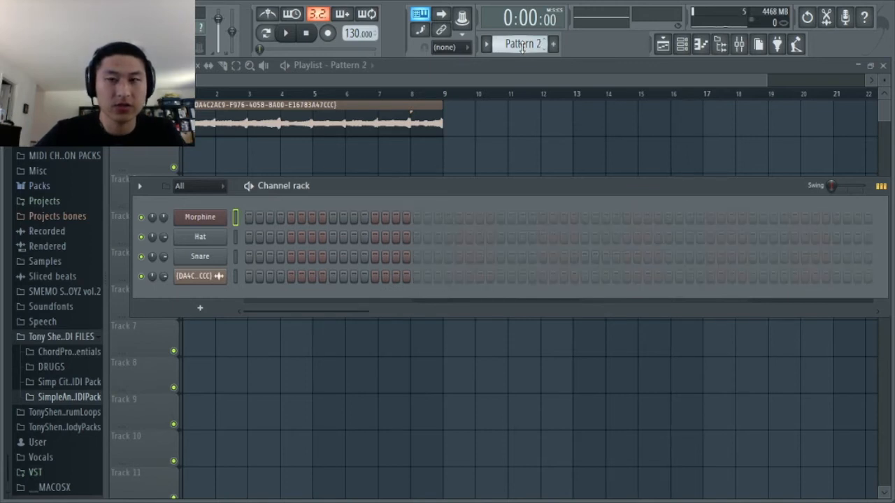
pyautogui.scroll(-1, 522, 47)
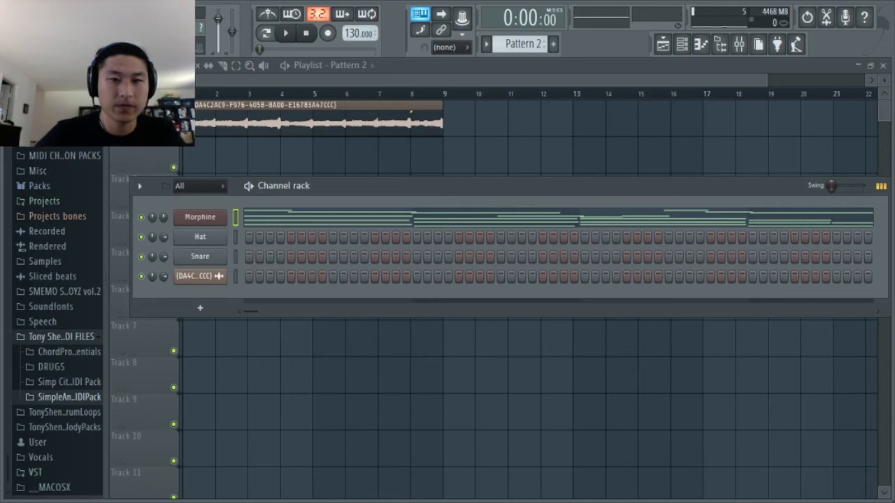
# Step: Disable Gross Beat and Edison on the Morphine mixer track, play Pattern 2, and open its Morphine notes in the Piano roll
pyautogui.press('space')
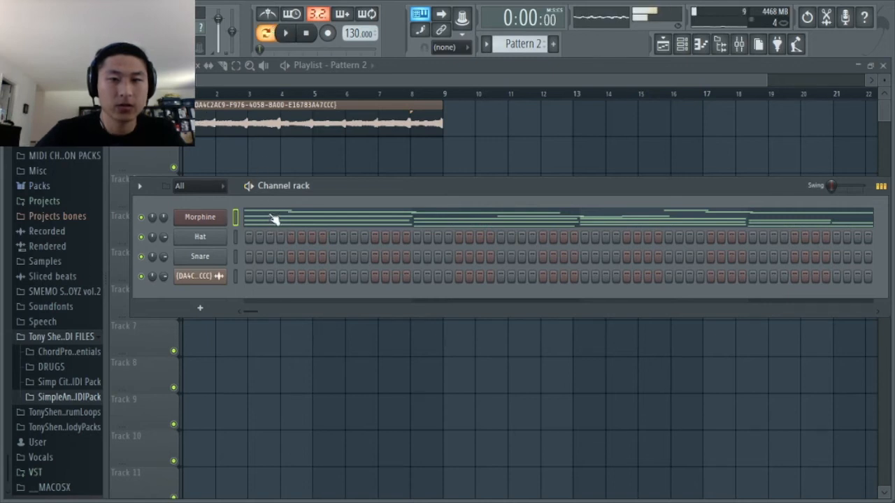
pyautogui.press('F9')
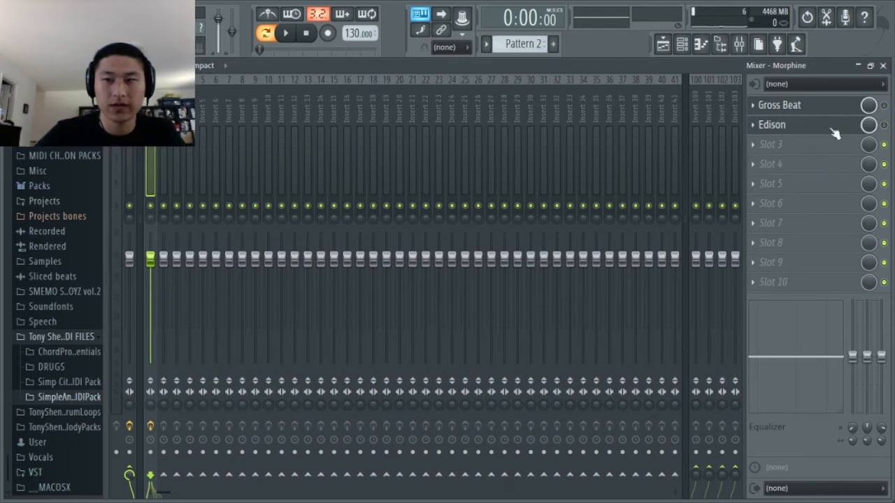
pyautogui.click(682, 44)
pyautogui.press('space')
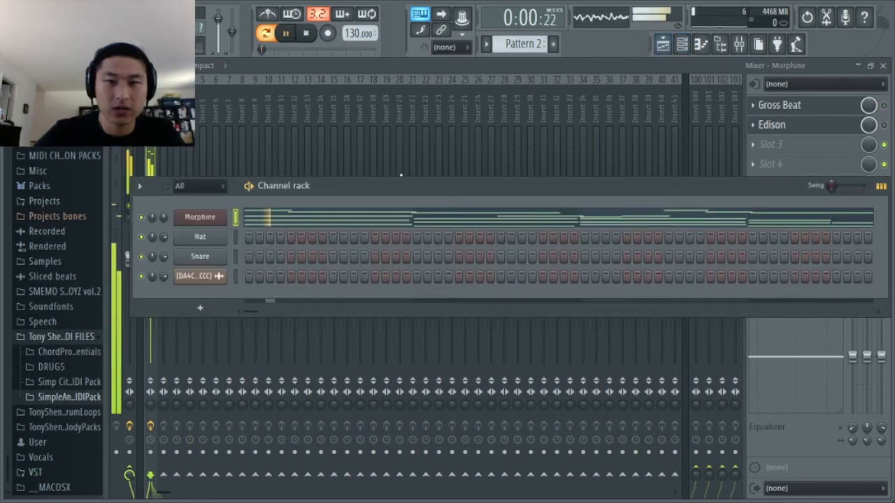
pyautogui.click(364, 218)
pyautogui.press('space')
pyautogui.scroll(-2, 335, 147)
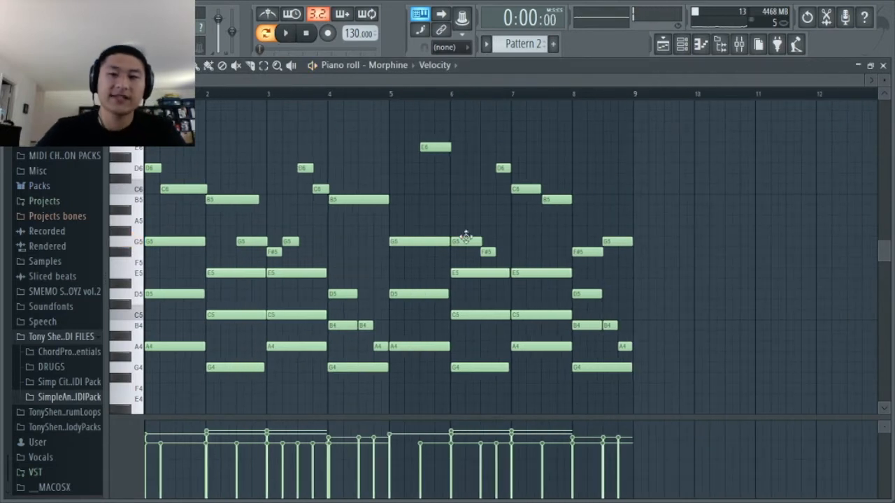
# Step: Apply the precomputed Reverse effect to the resampled audio clip and close its channel settings
pyautogui.click(681, 44)
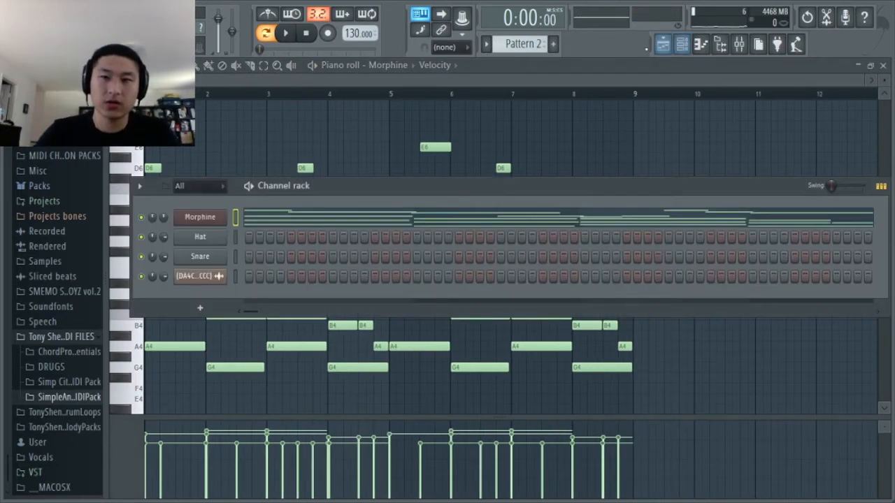
pyautogui.click(196, 276)
pyautogui.click(330, 294)
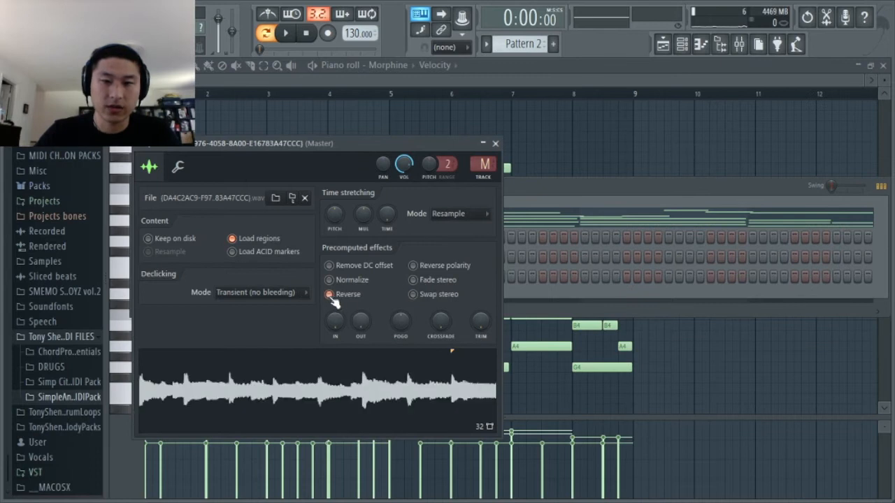
pyautogui.click(495, 144)
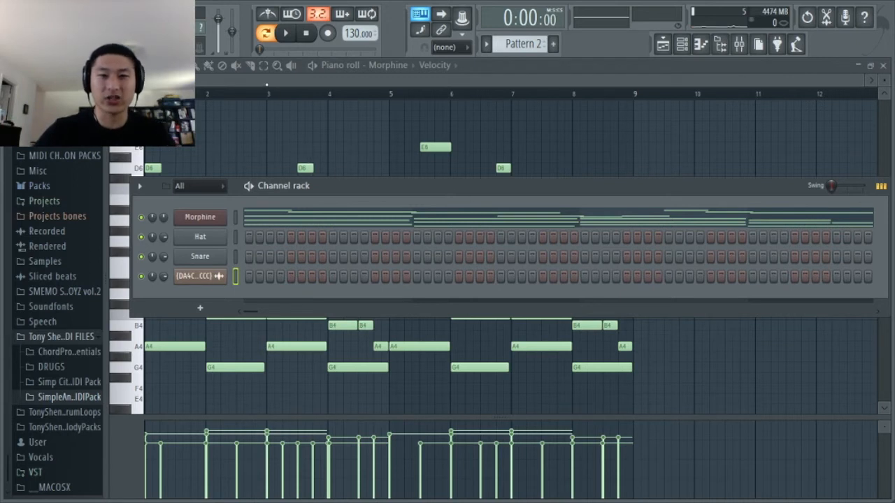
pyautogui.press('F6')
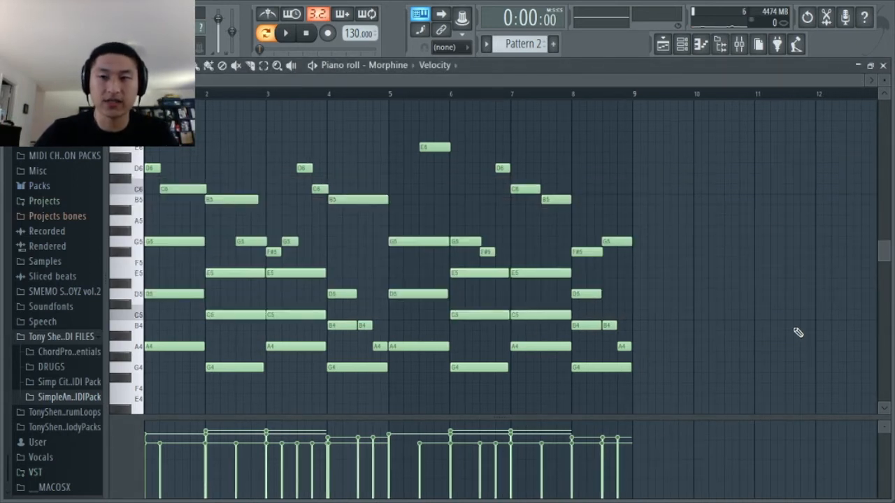
pyautogui.click(739, 44)
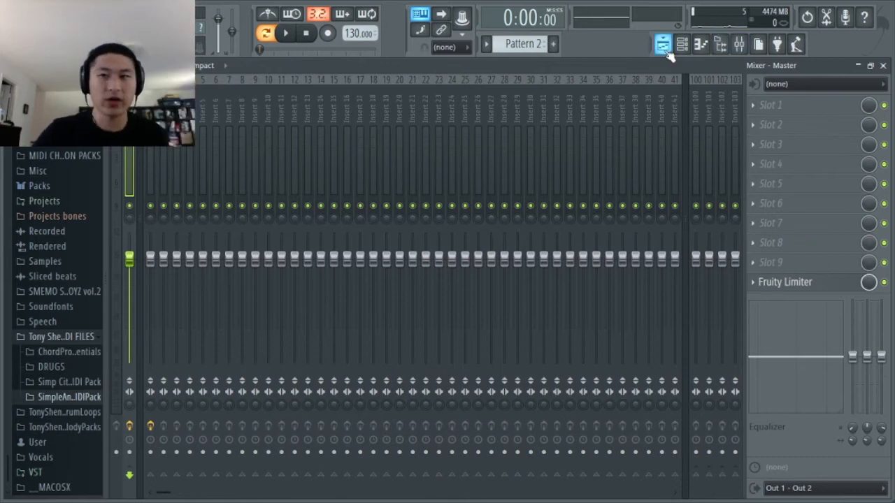
pyautogui.click(665, 44)
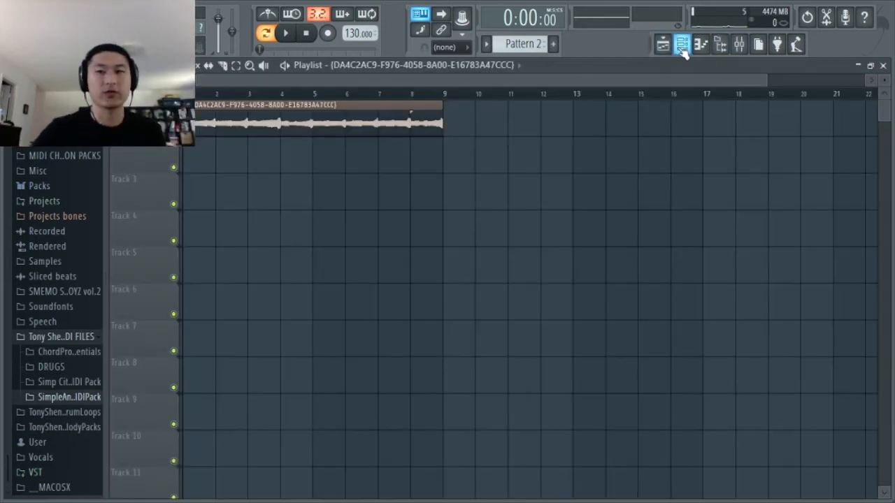
pyautogui.click(682, 45)
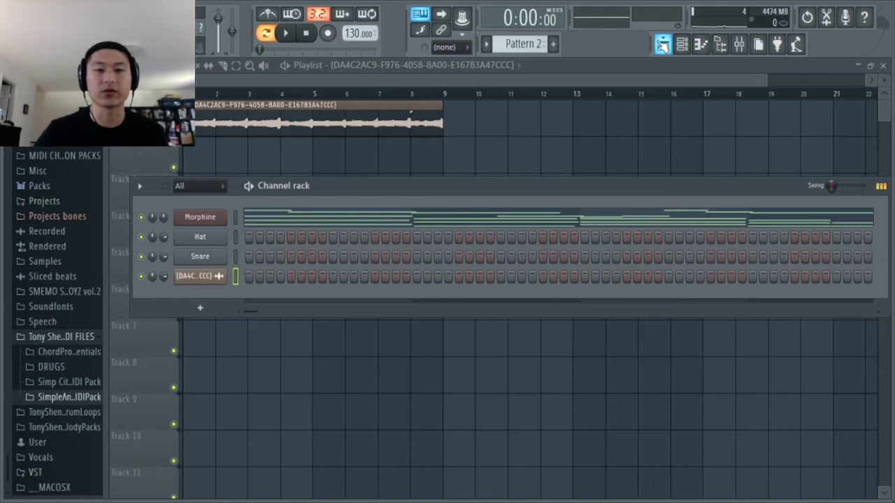
pyautogui.click(200, 218)
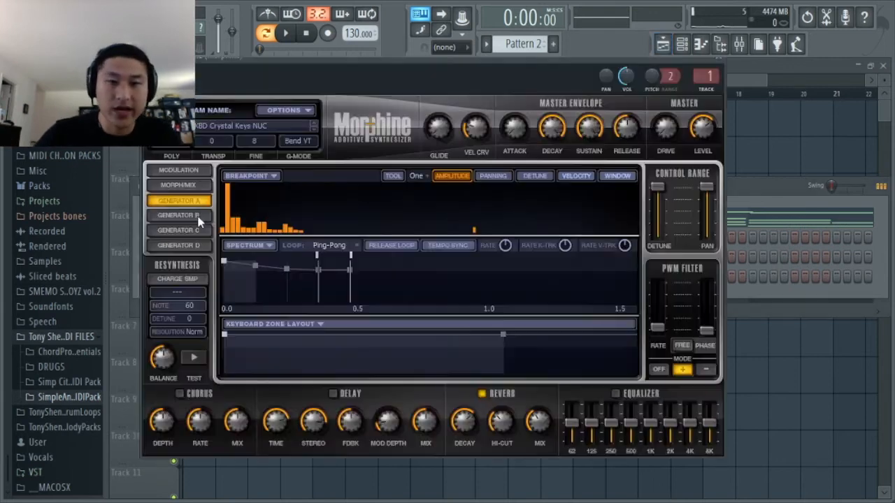
pyautogui.click(717, 59)
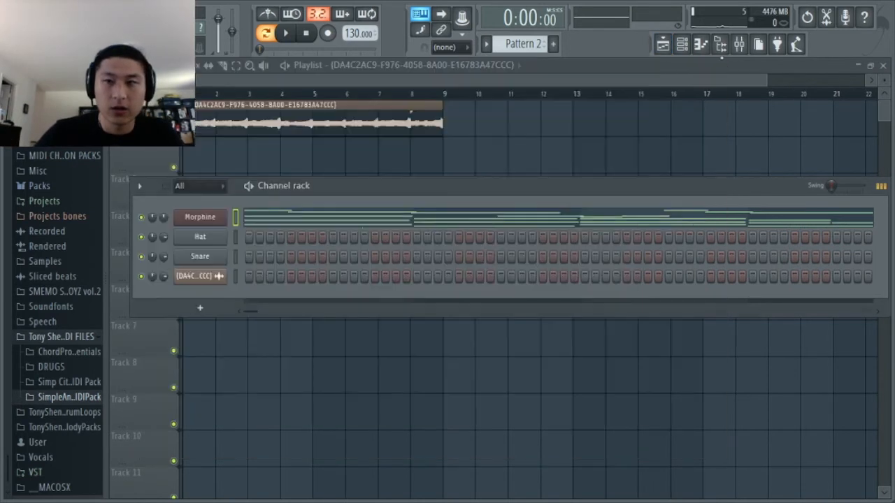
# Step: Flip the Morphine notes of Pattern 2 horizontally in the Piano roll and play back the flipped melody
pyautogui.click(363, 225)
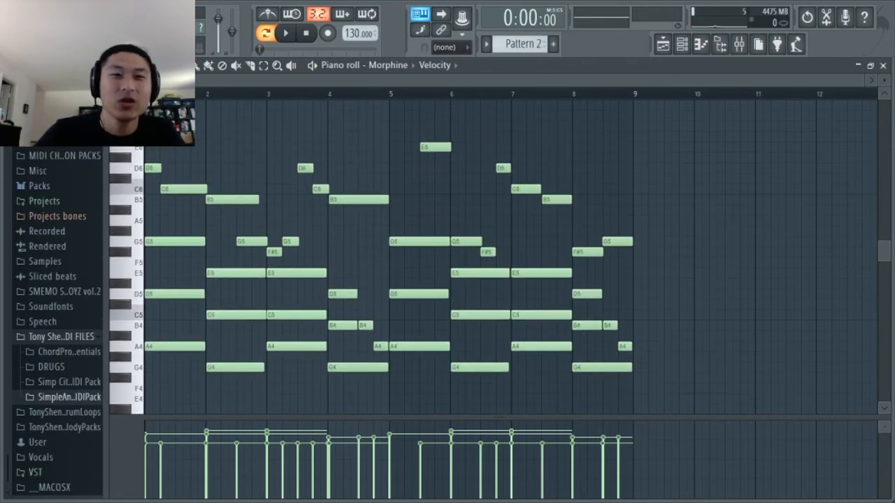
pyautogui.click(132, 66)
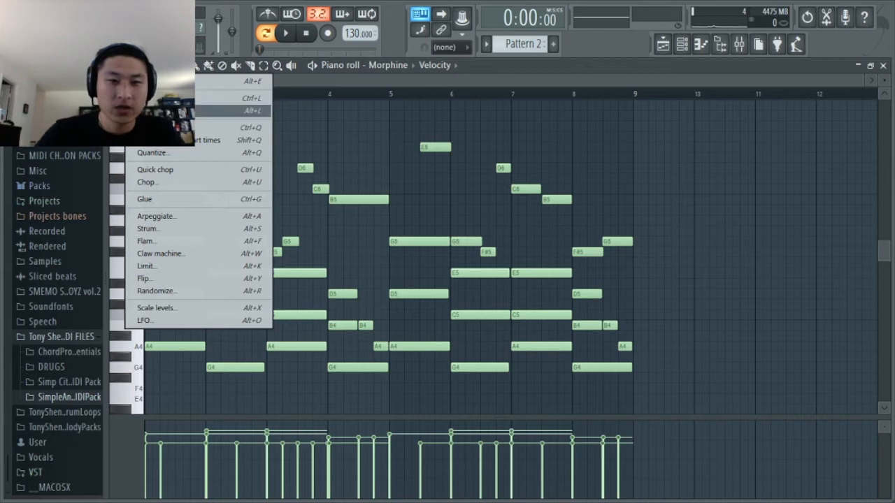
pyautogui.click(145, 278)
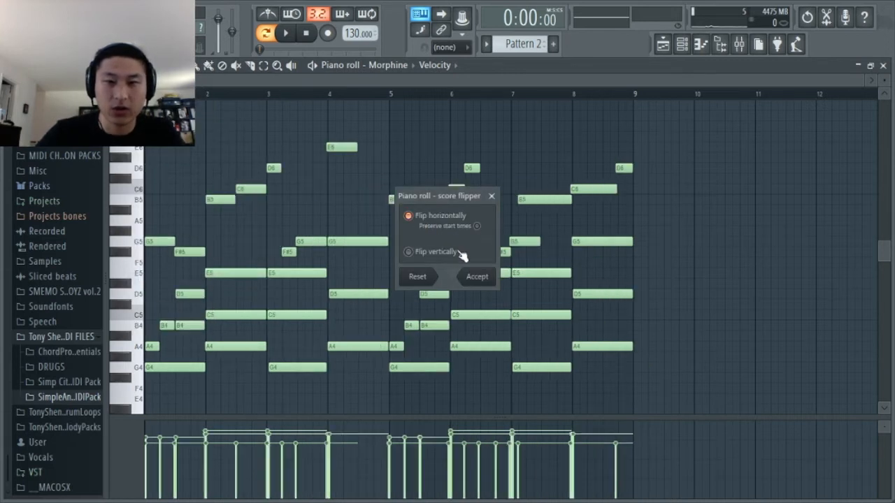
pyautogui.click(476, 277)
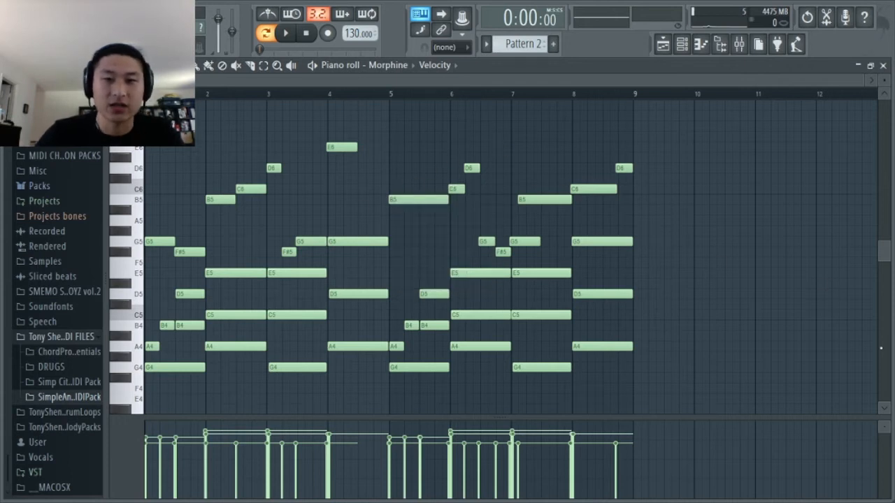
pyautogui.press('space')
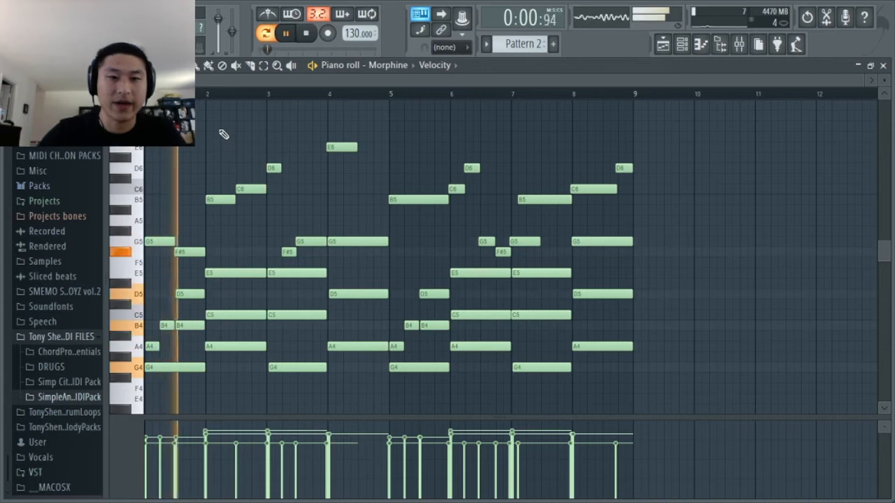
pyautogui.press('space')
# Step: Re-enable Edison on the Morphine mixer track, leaving Gross Beat disabled
pyautogui.click(739, 44)
pyautogui.click(739, 45)
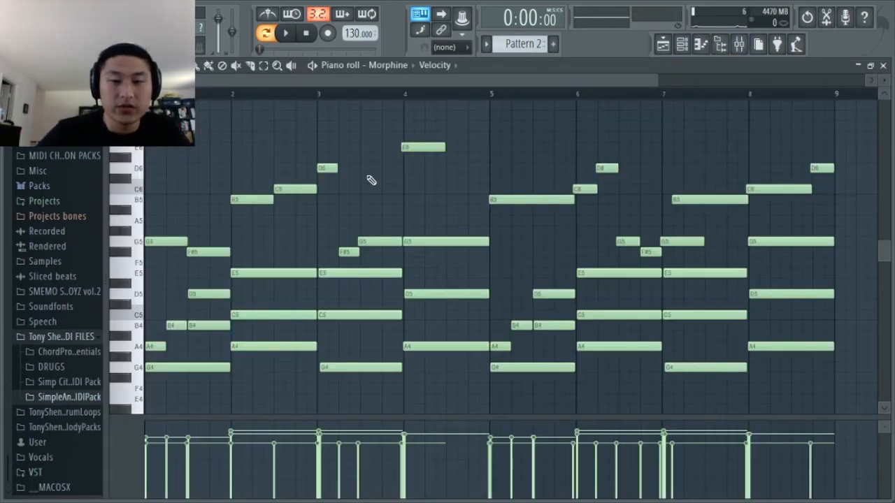
pyautogui.click(739, 45)
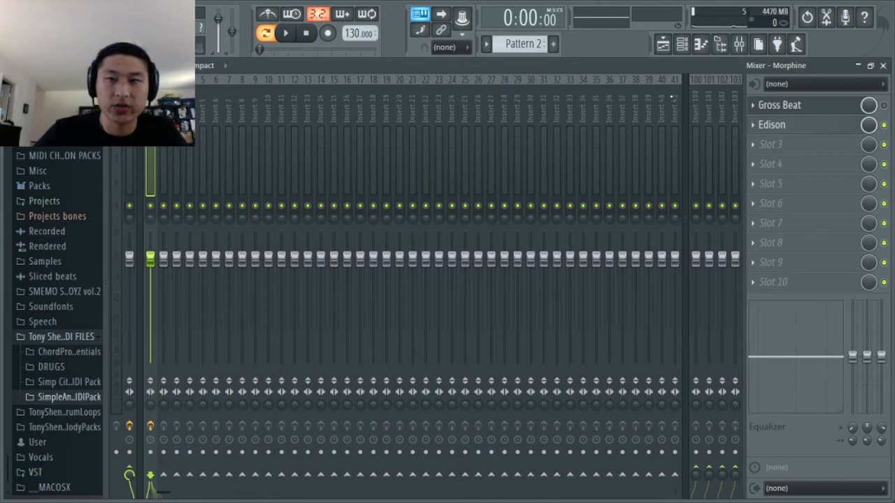
# Step: Place Pattern 2 at the start of the Playlist's second track and mute the audio clip on the first track
pyautogui.click(662, 45)
pyautogui.click(519, 45)
pyautogui.moveTo(206, 158); pyautogui.dragTo(146, 155)
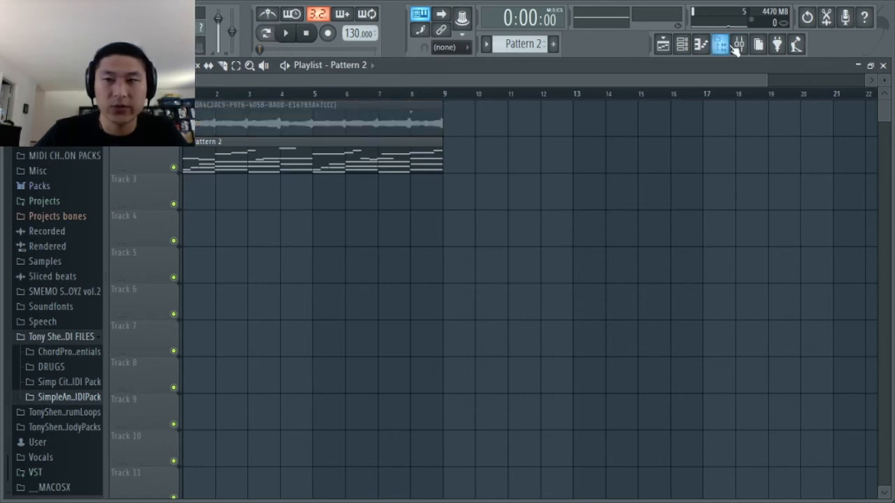
# Step: Arm the Morphine mixer track, render it to an audio clip on the Playlist's third track, and return to the Playlist
pyautogui.click(739, 45)
pyautogui.click(150, 452)
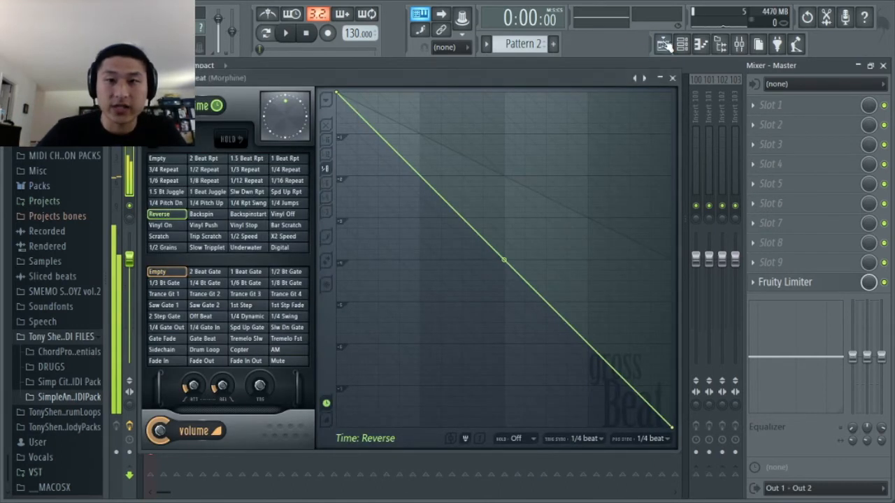
pyautogui.click(662, 43)
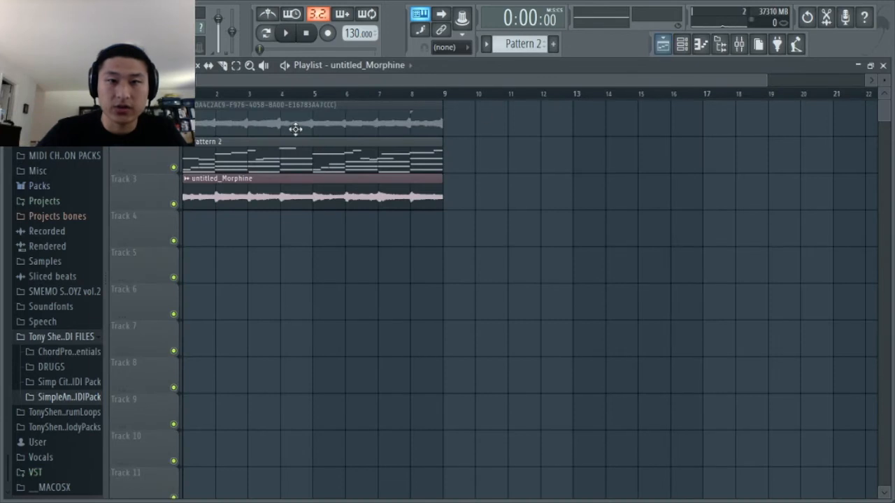
pyautogui.click(740, 44)
pyautogui.click(662, 44)
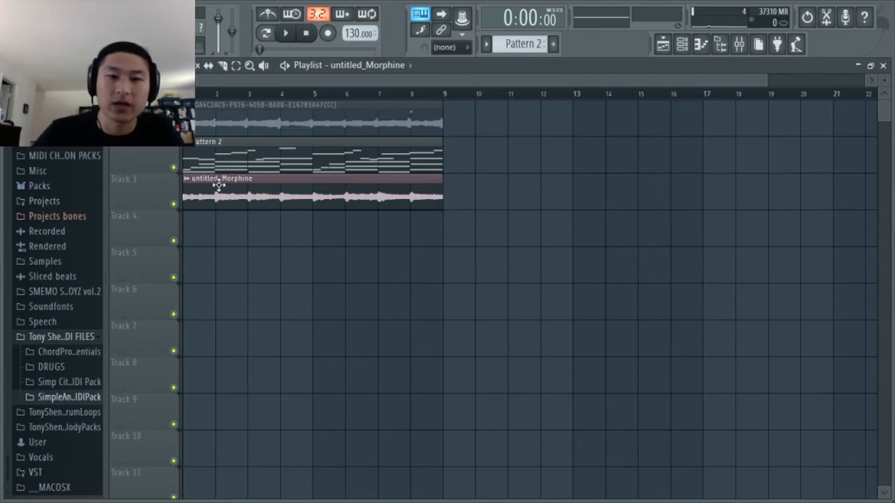
# Step: Mute the Pattern 2 track and play the rendered untitled_Morphine audio clip on its own
pyautogui.click(174, 167)
pyautogui.press('space')
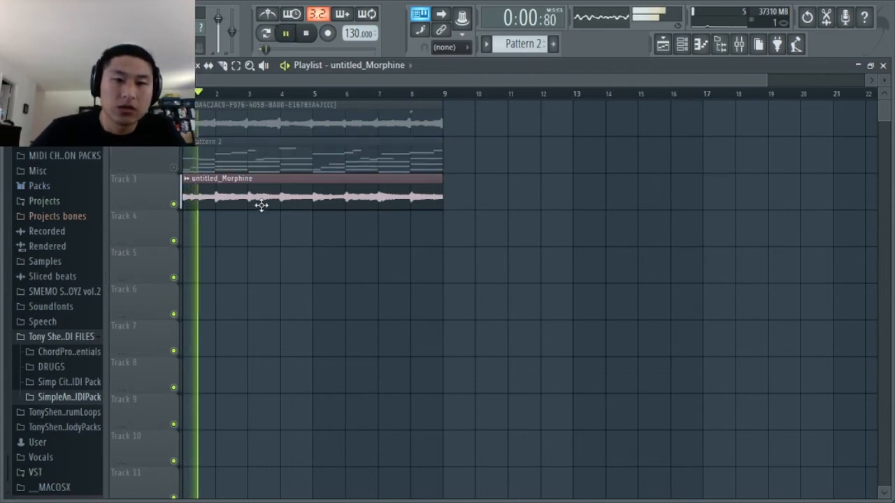
pyautogui.press('space')
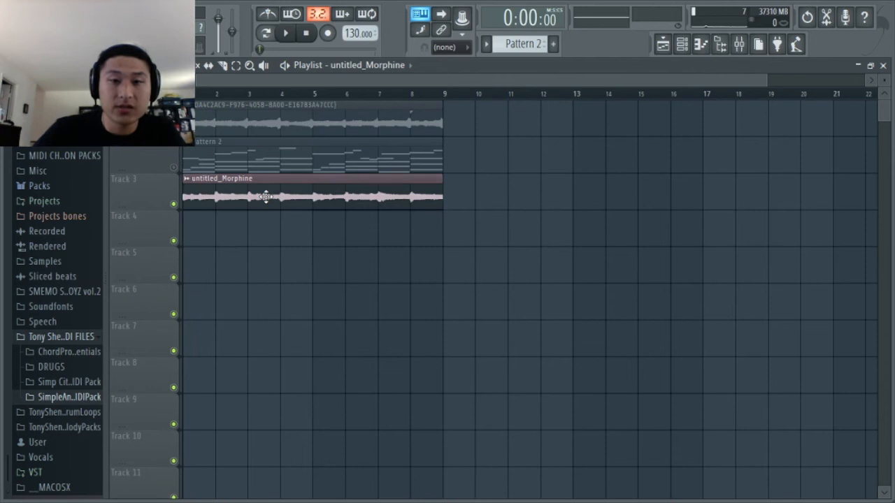
# Step: Reverse the untitled_Morphine audio clip on the Playlist's third track and play it back
pyautogui.doubleClick(266, 196)
pyautogui.click(350, 312)
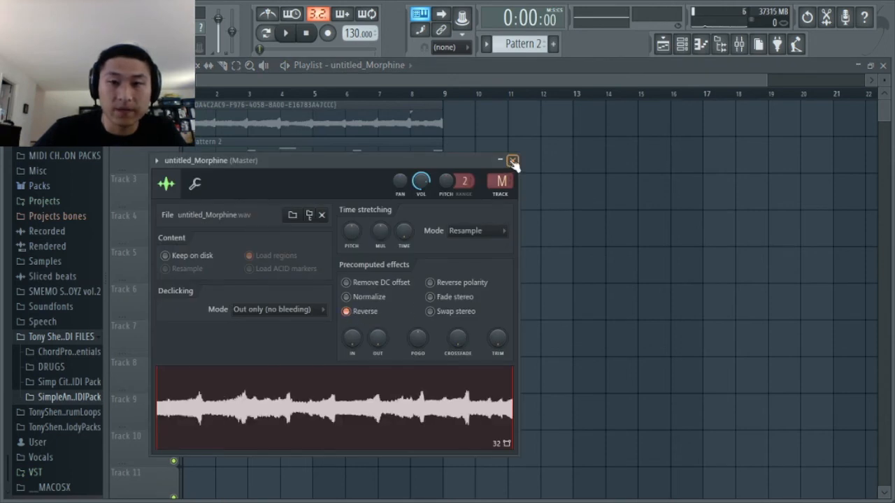
pyautogui.click(513, 160)
pyautogui.press('space')
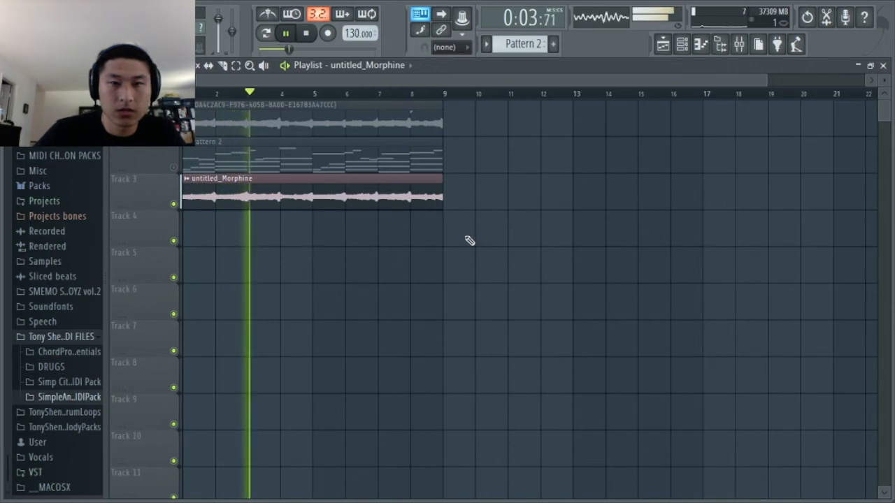
pyautogui.keyDown('ctrl'); pyautogui.scroll(2, 273, 234); pyautogui.keyUp('ctrl')
pyautogui.keyDown('ctrl'); pyautogui.scroll(-3, 275, 233); pyautogui.keyUp('ctrl')
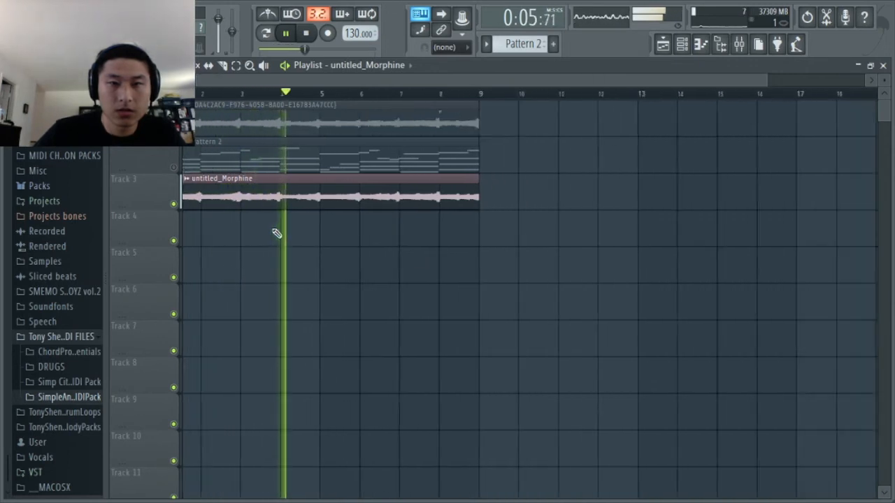
pyautogui.press('space')
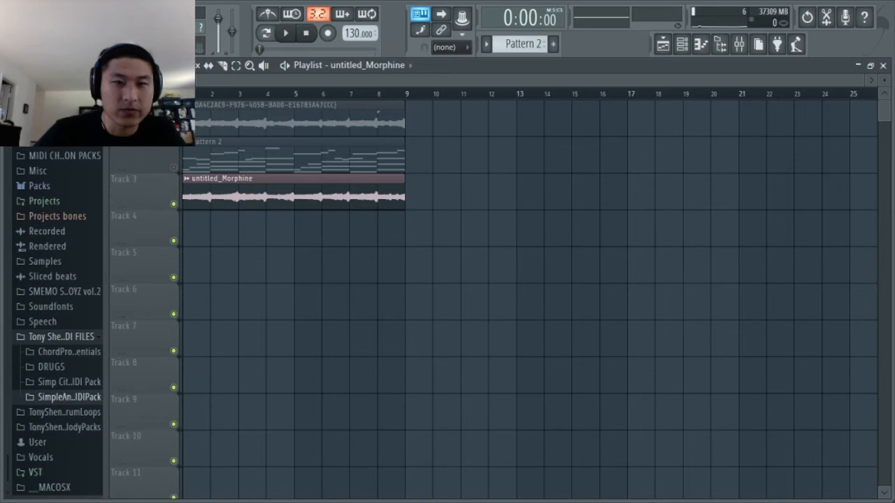
# Step: Compare the audio clip on the first track with the reversed untitled_Morphine clip by playing each one in turn
pyautogui.click(174, 203)
pyautogui.press('space')
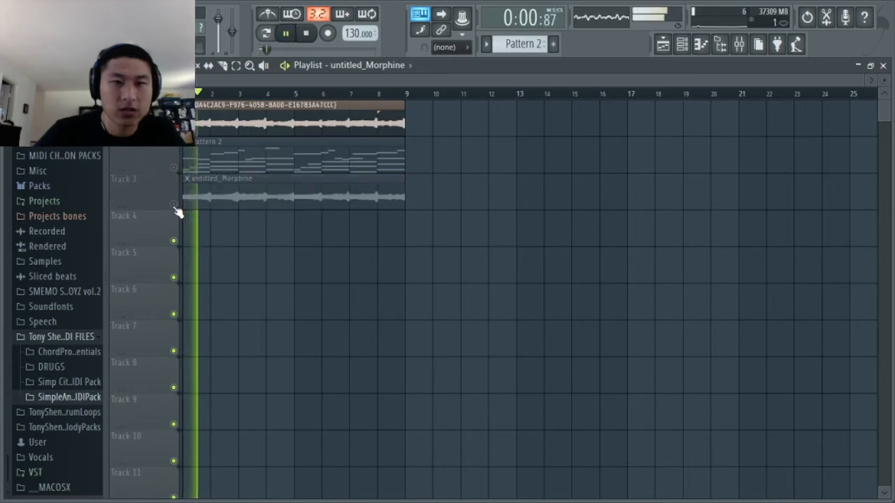
pyautogui.press('space')
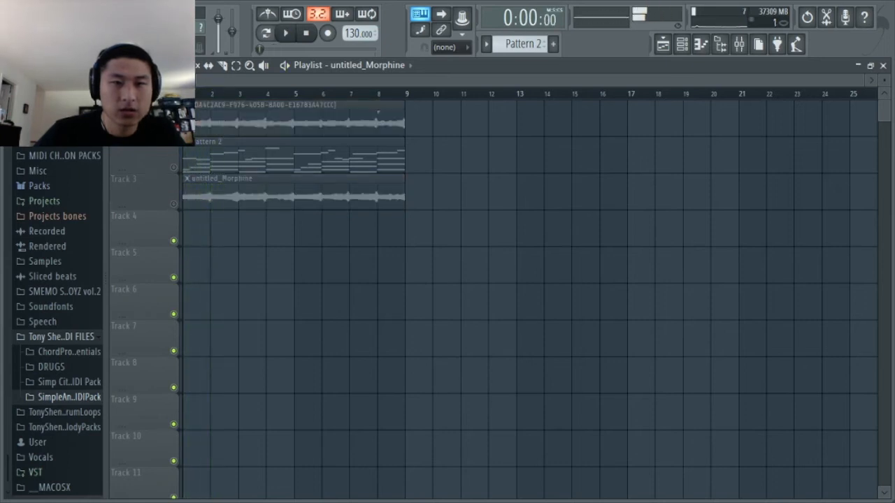
pyautogui.click(173, 204)
pyautogui.press('space')
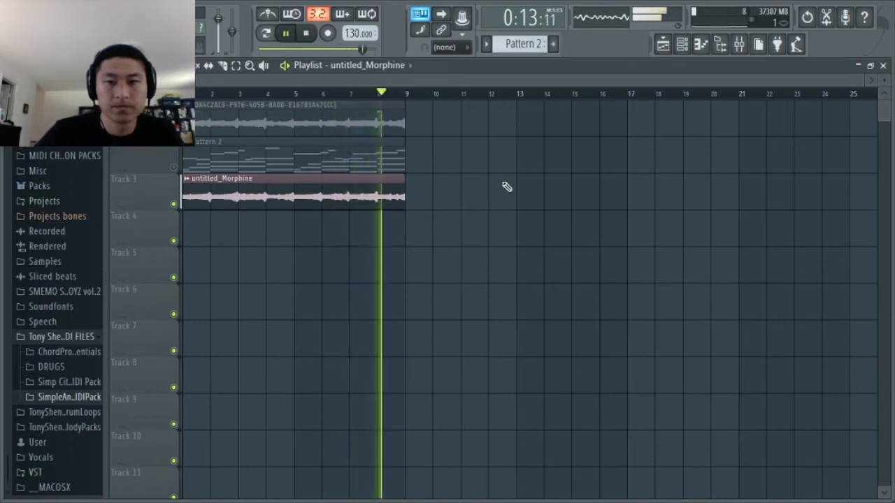
pyautogui.press('space')
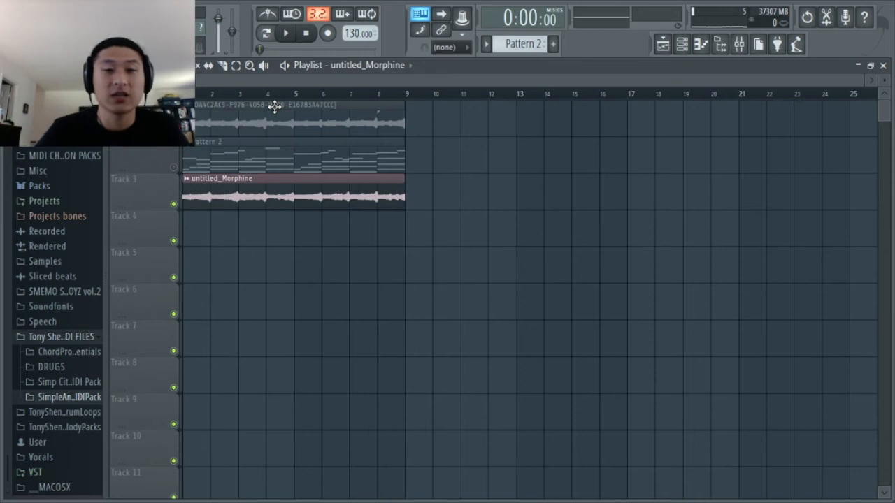
# Step: Replay the first track's audio clip and solo the Playlist's third track
pyautogui.click(174, 203)
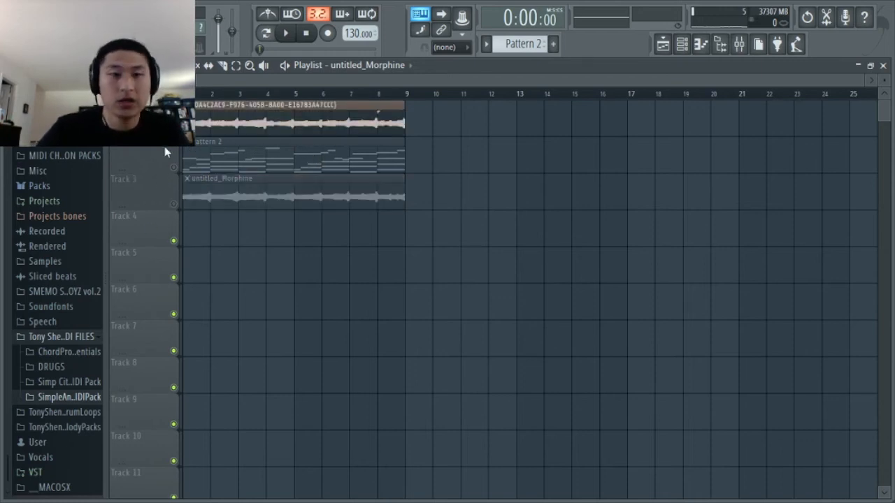
pyautogui.press('space')
pyautogui.press('space')
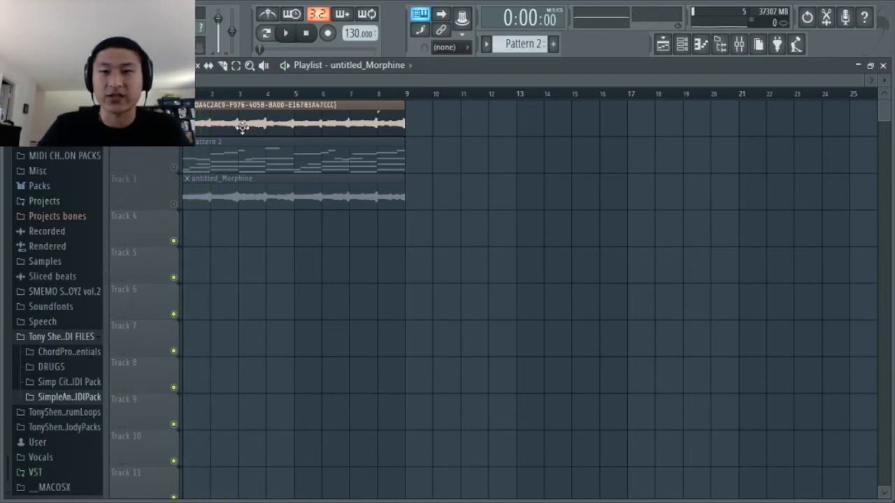
pyautogui.rightClick(174, 205)
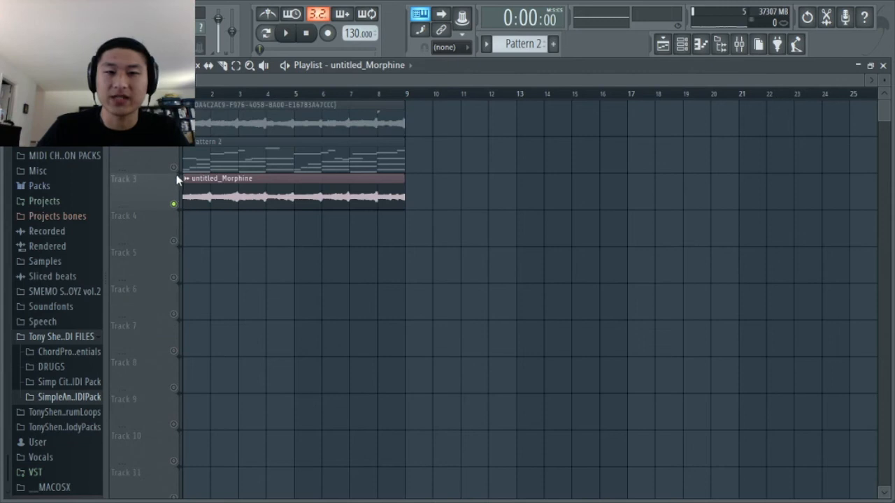
# Step: Examine the flipped Morphine notes of Pattern 2 in the Piano roll and look through its tool options, including Flip
pyautogui.click(682, 44)
pyautogui.moveTo(398, 188); pyautogui.dragTo(398, 218)
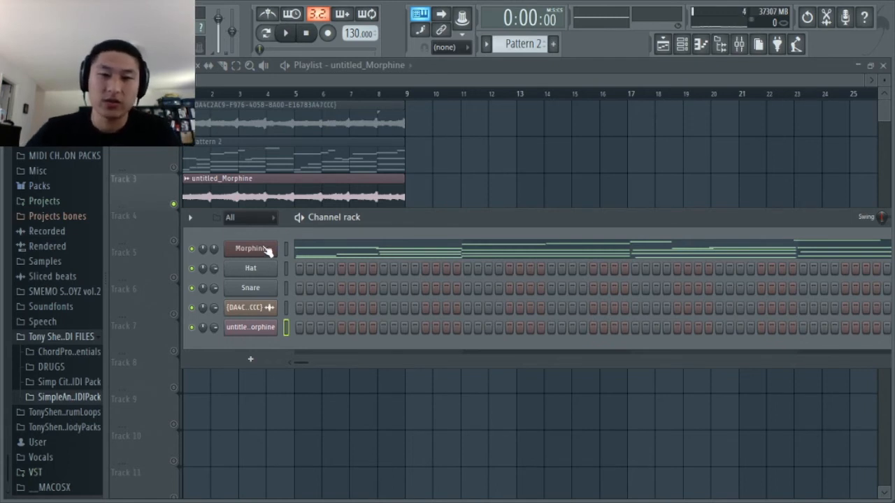
pyautogui.click(307, 250)
pyautogui.click(117, 65)
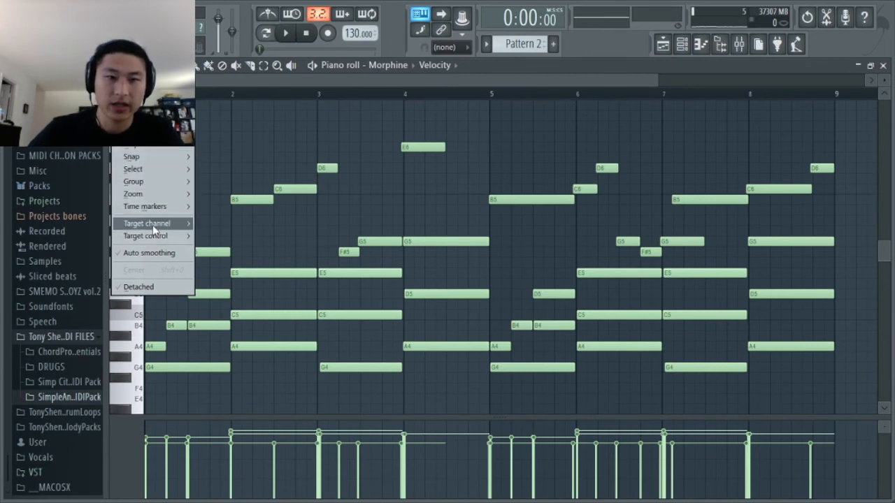
pyautogui.click(131, 65)
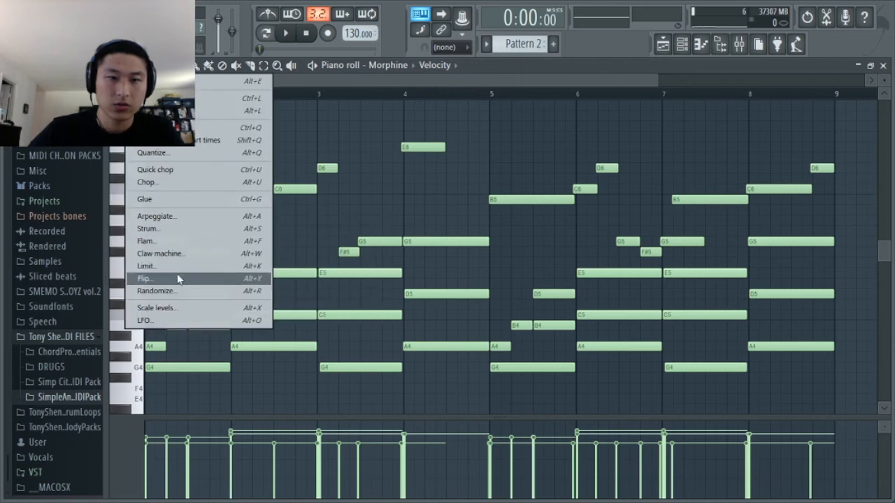
pyautogui.click(145, 65)
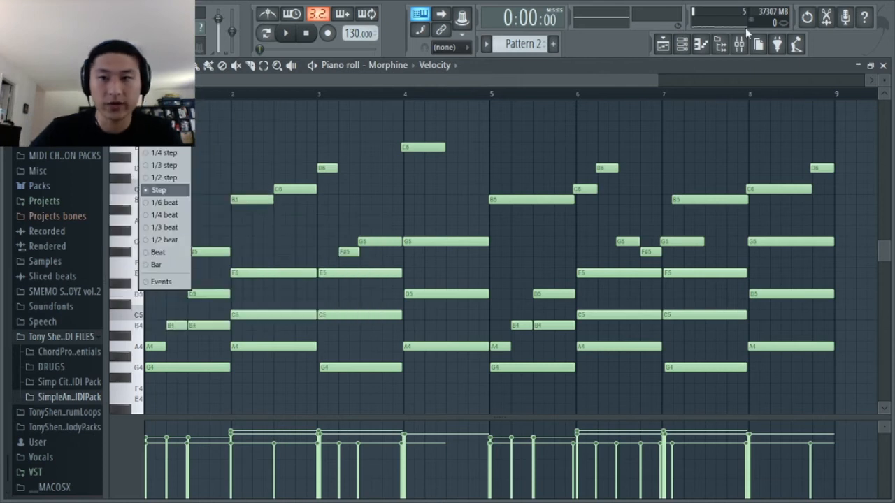
pyautogui.click(657, 77)
pyautogui.click(738, 44)
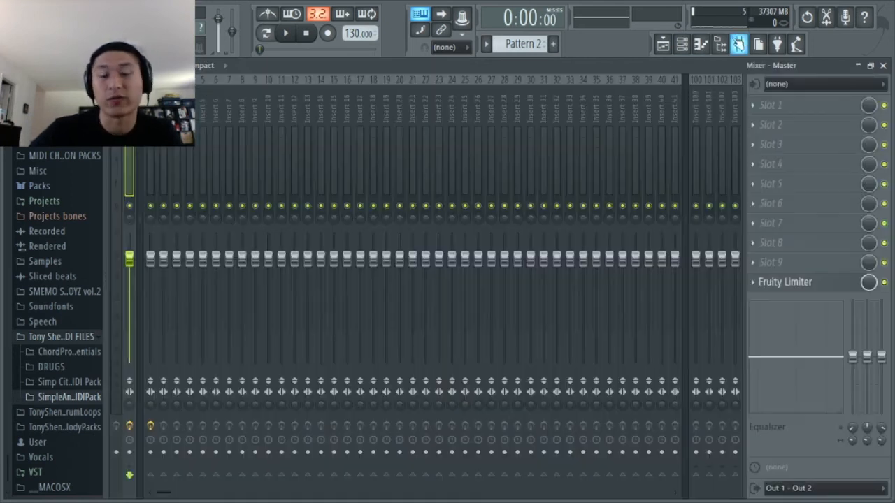
pyautogui.click(664, 45)
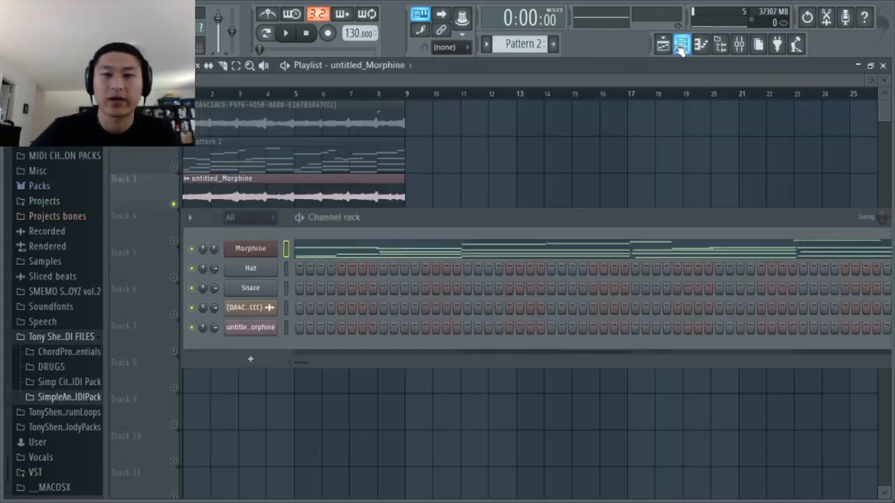
pyautogui.click(561, 76)
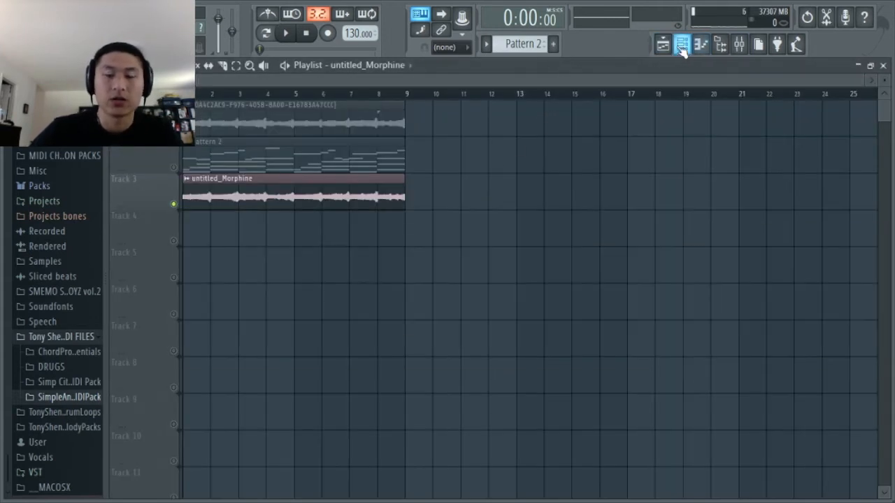
pyautogui.click(739, 45)
pyautogui.click(682, 44)
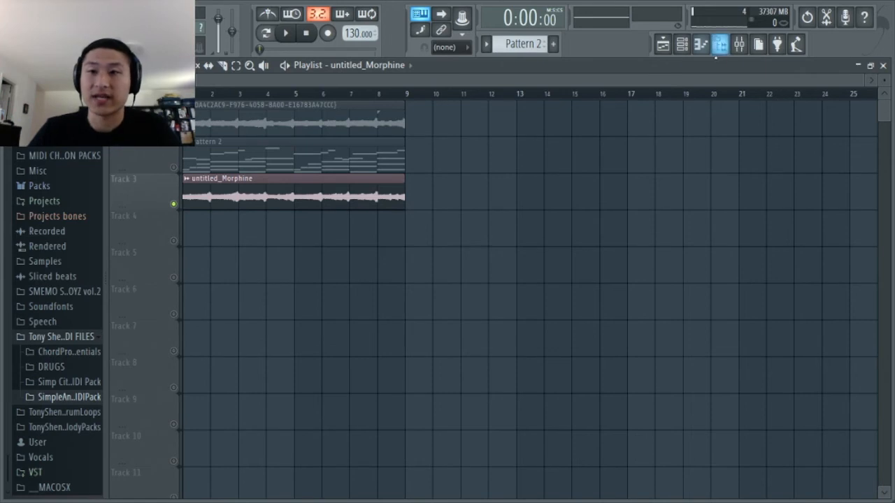
# Step: Switch to Pattern 1 and arm the Morphine mixer track for recording
pyautogui.click(739, 44)
pyautogui.click(682, 45)
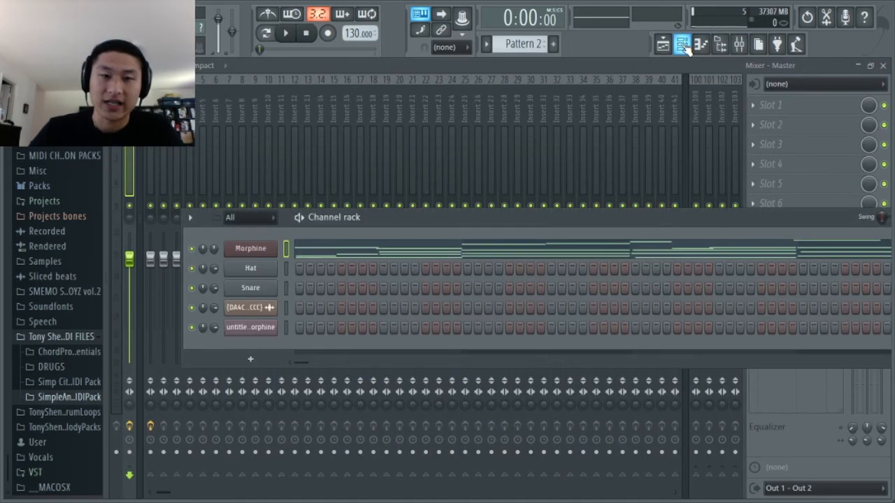
pyautogui.scroll(1, 526, 44)
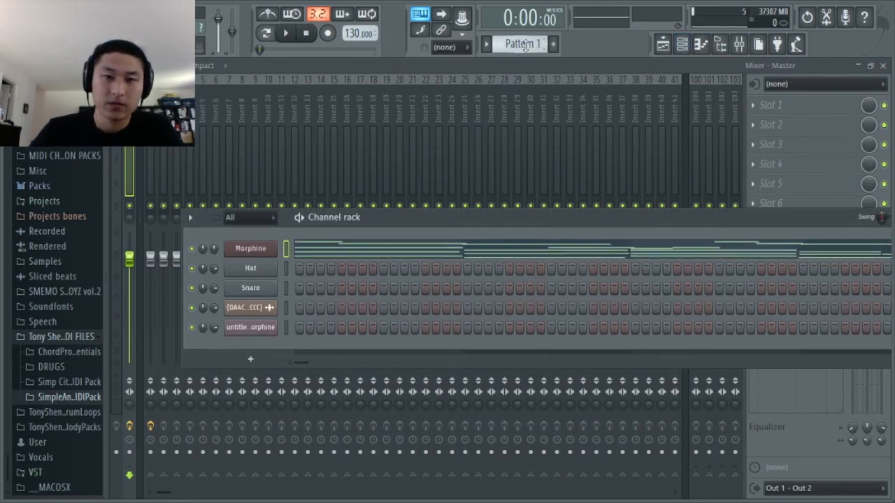
pyautogui.press('F9')
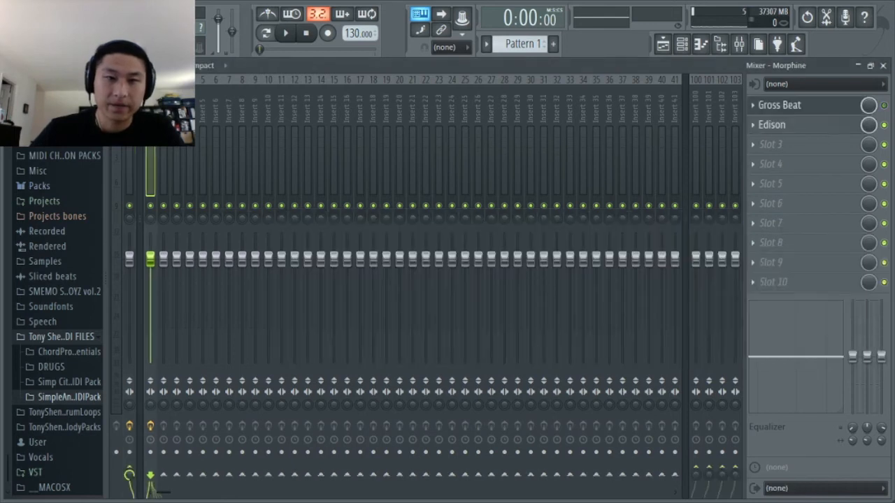
pyautogui.click(150, 453)
# Step: Place Pattern 1 at the start of the Playlist's fourth track and leave only that track unmuted
pyautogui.click(663, 44)
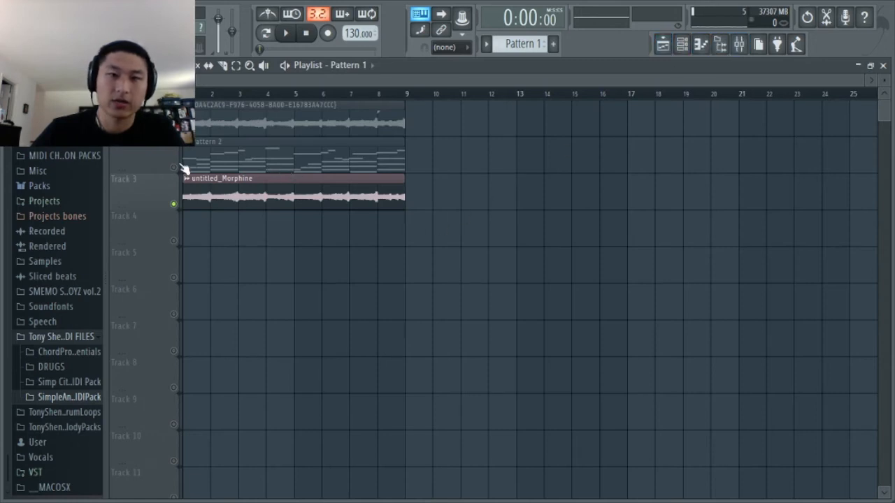
pyautogui.moveTo(225, 243); pyautogui.dragTo(156, 238)
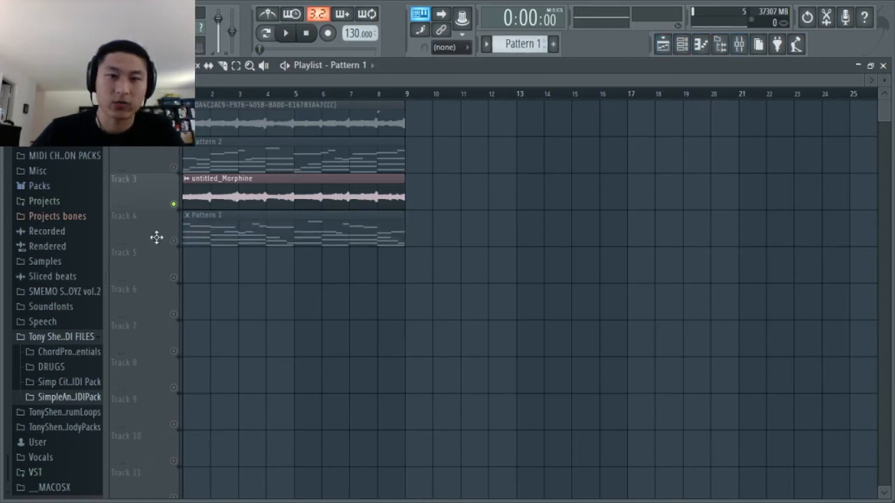
pyautogui.rightClick(175, 167)
pyautogui.click(174, 167)
pyautogui.click(175, 167)
pyautogui.click(174, 241)
pyautogui.click(173, 168)
# Step: Render the armed Morphine mixer track to an audio clip on the fifth Playlist track and return to the Playlist
pyautogui.click(738, 44)
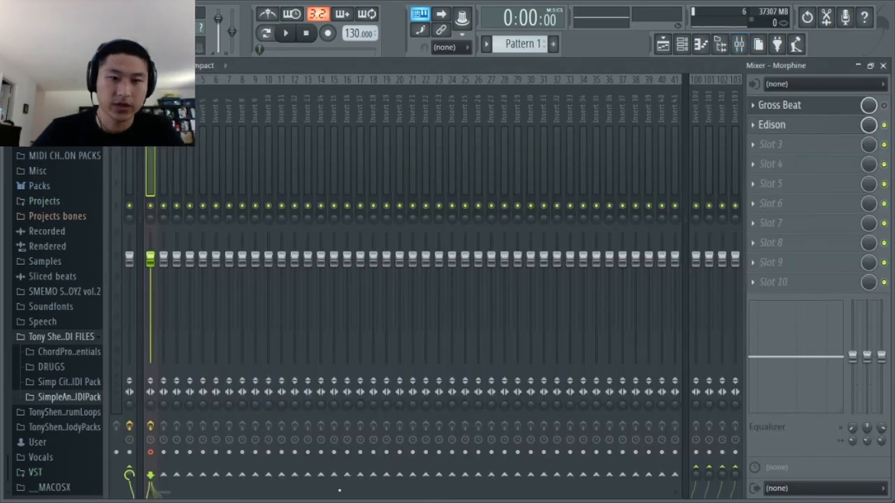
pyautogui.hotkey('alt', 'r')
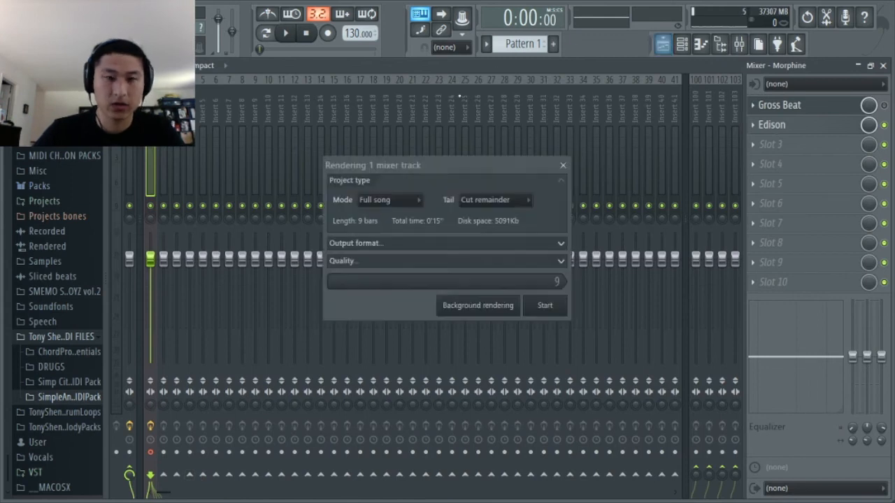
pyautogui.click(553, 306)
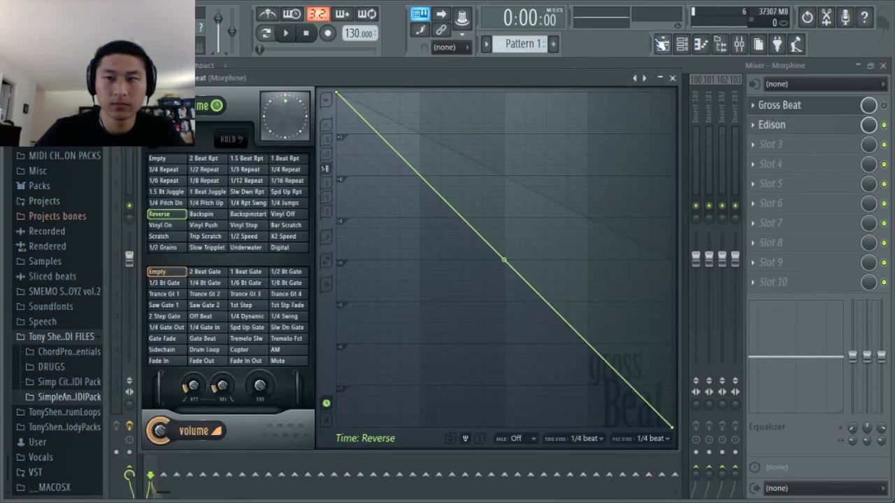
pyautogui.click(662, 44)
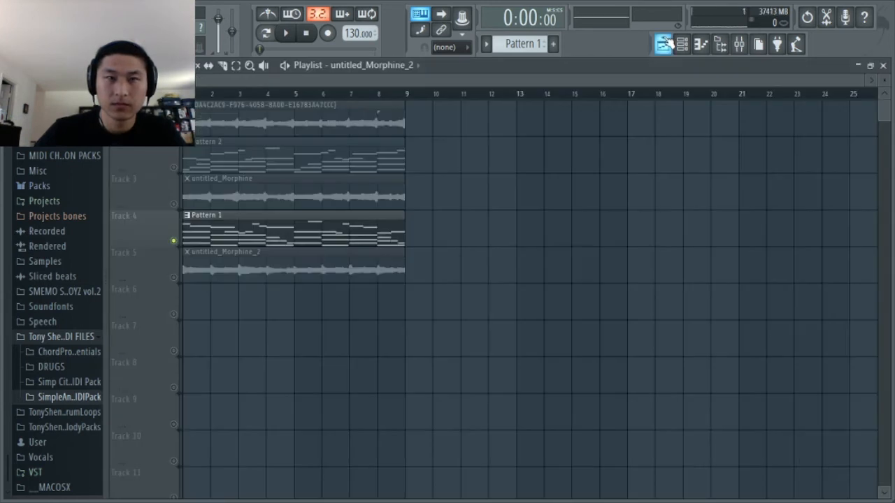
# Step: Unmute the fifth track, mute the fourth track's Pattern 1, and play the newly rendered clip
pyautogui.click(176, 282)
pyautogui.click(173, 240)
pyautogui.press('space')
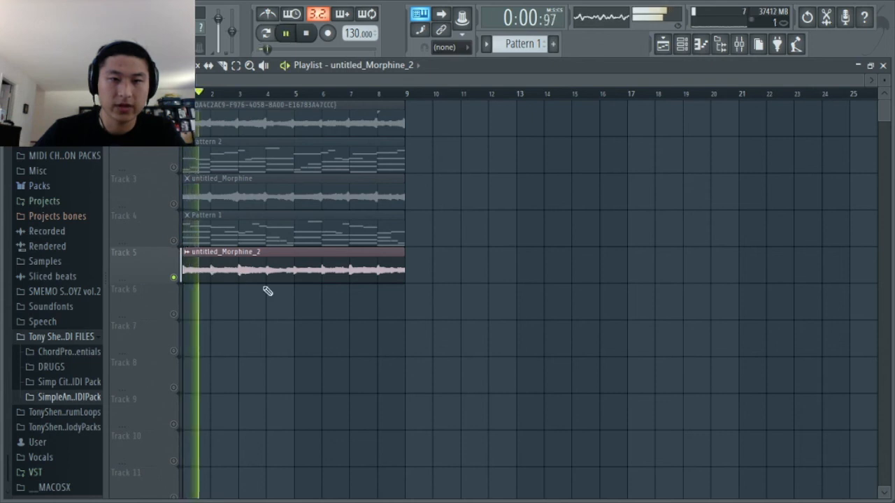
pyautogui.press('space')
# Step: Add a Fruity slicer channel to the Channel rack and move its plugin window clear of the channels
pyautogui.click(681, 44)
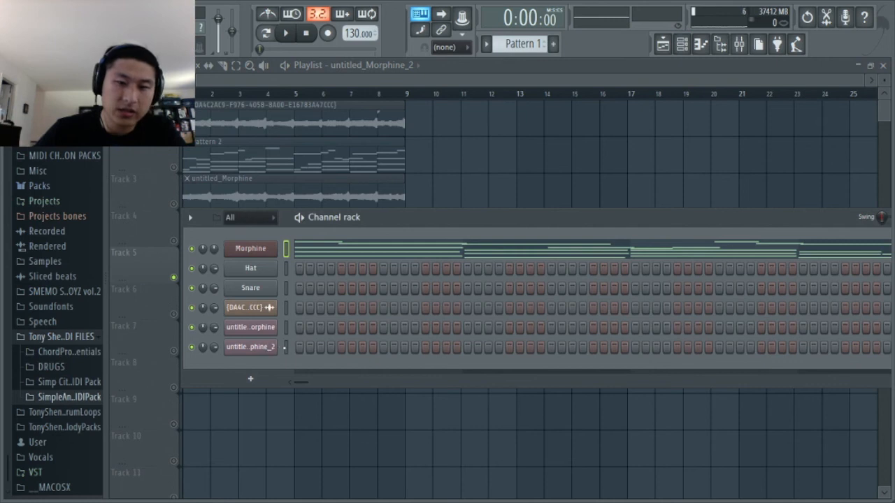
pyautogui.click(250, 379)
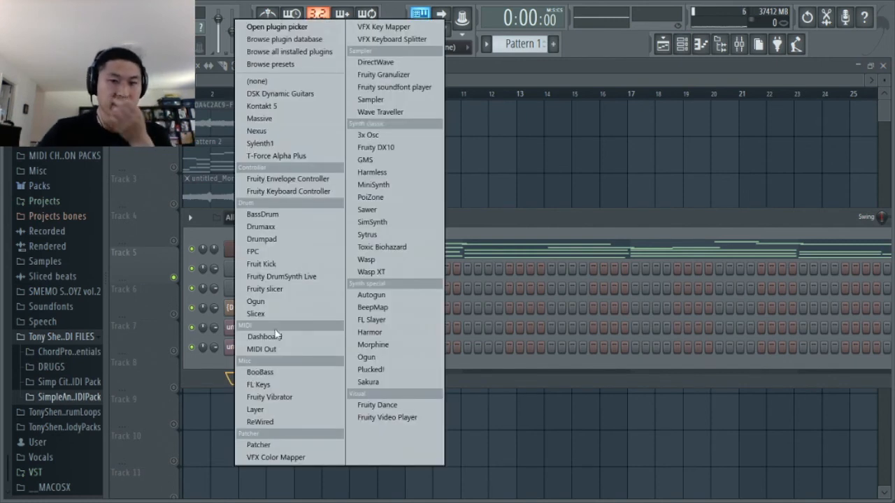
pyautogui.click(284, 290)
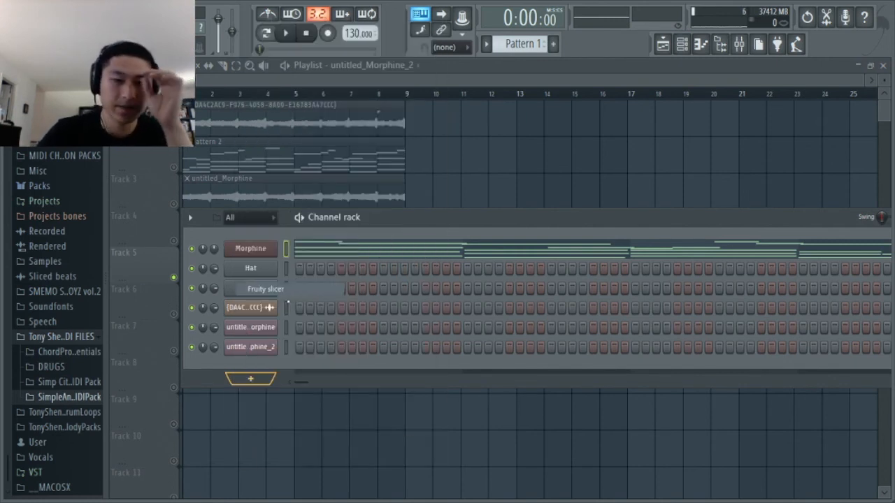
pyautogui.moveTo(294, 195); pyautogui.dragTo(508, 91)
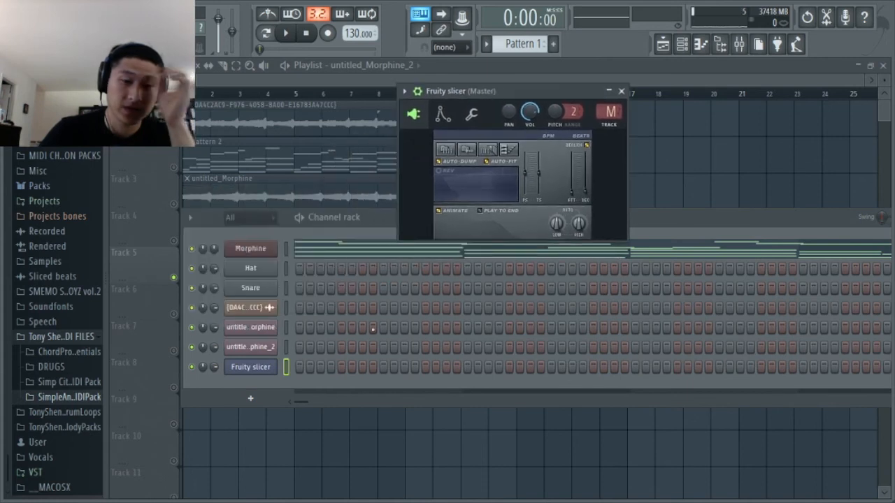
# Step: Load the untitled_Morphine_2 sample into the Fruity slicer channel and set its slicing to Beat
pyautogui.click(269, 351)
pyautogui.moveTo(293, 425); pyautogui.dragTo(249, 366)
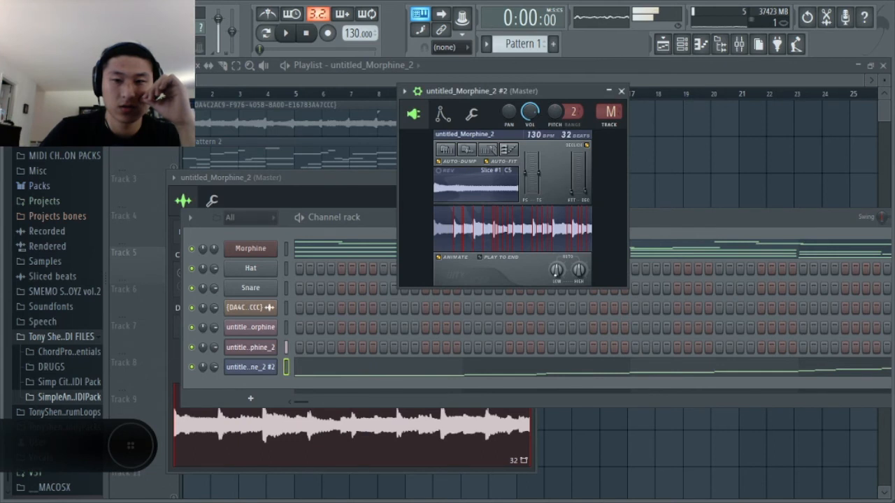
pyautogui.click(495, 153)
pyautogui.click(524, 259)
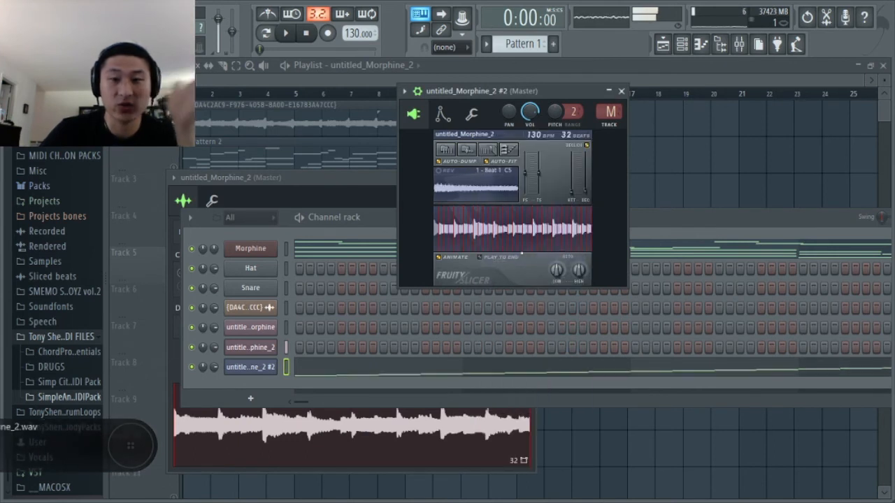
# Step: Review Fruity slicer's slicing and stretching options and audition several individual beat slices in its waveform
pyautogui.moveTo(504, 91); pyautogui.dragTo(356, 127)
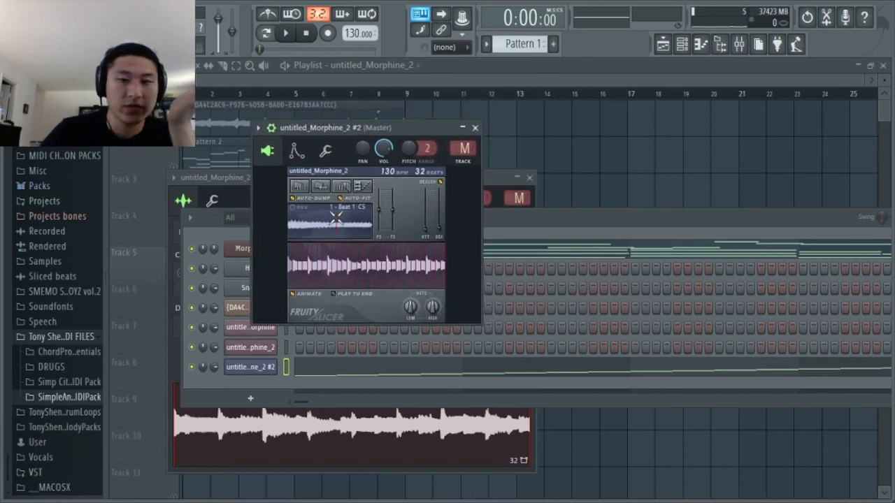
pyautogui.click(340, 184)
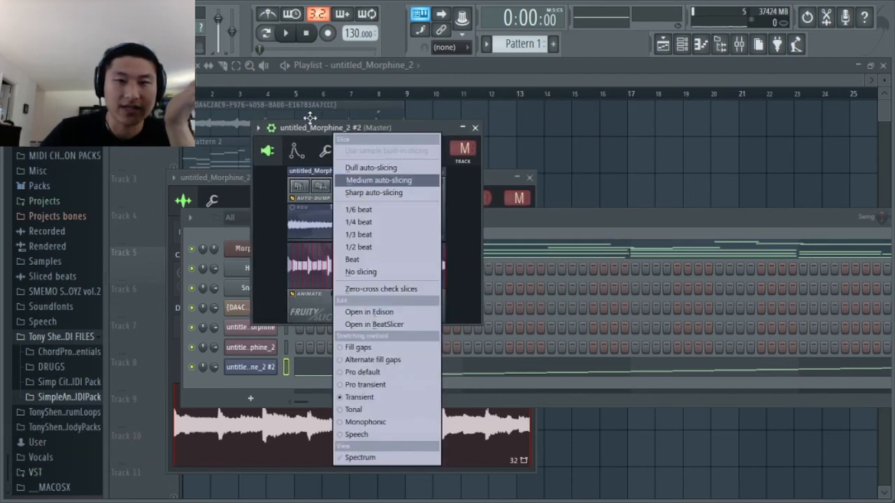
pyautogui.click(320, 163)
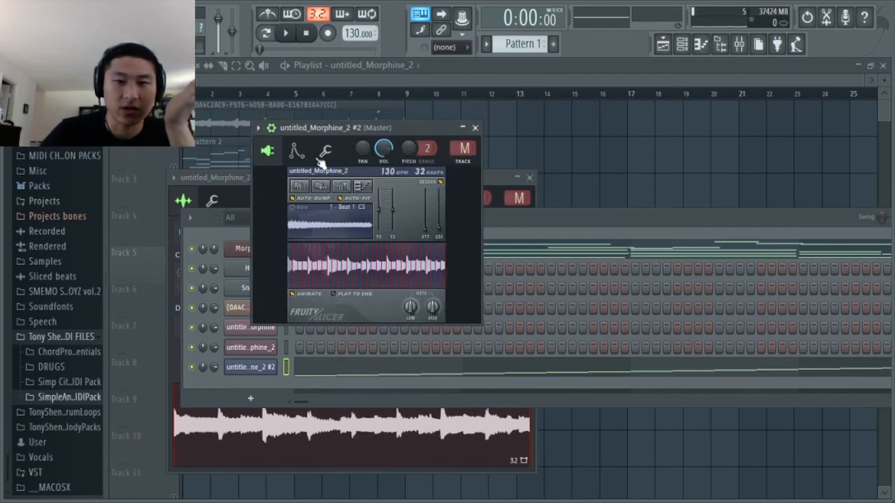
pyautogui.click(394, 265)
pyautogui.click(318, 271)
pyautogui.click(295, 275)
pyautogui.click(332, 270)
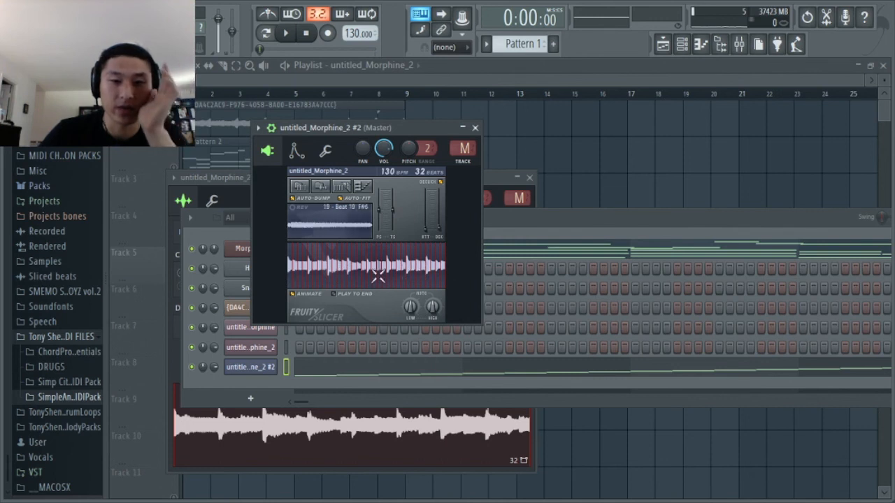
pyautogui.click(342, 186)
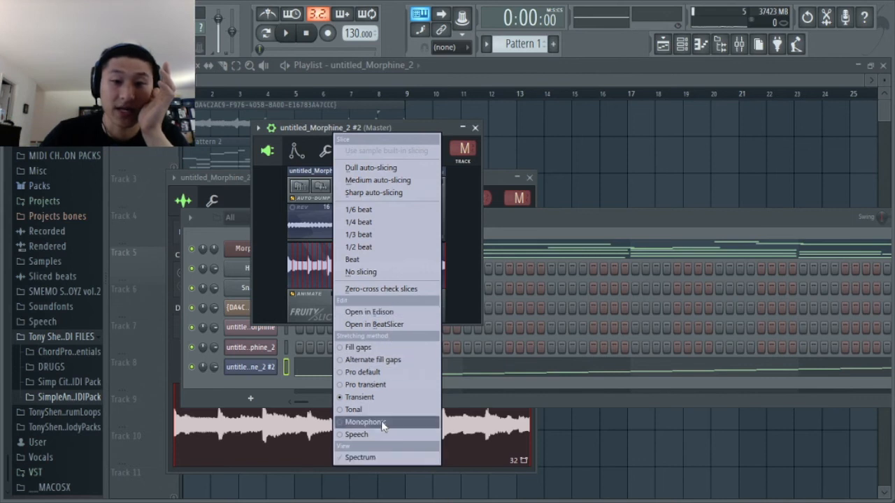
pyautogui.click(439, 126)
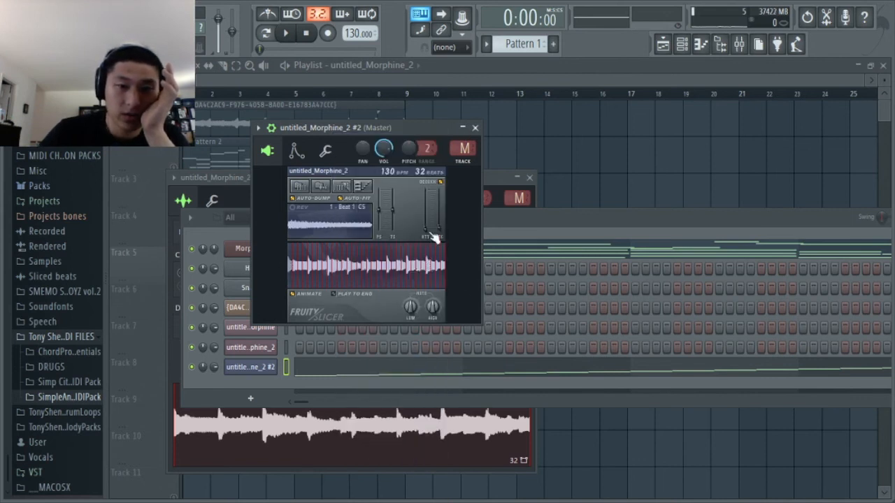
# Step: Mute the Morphine channel and play the sliced Pattern 1 in pattern mode
pyautogui.click(264, 33)
pyautogui.moveTo(350, 129); pyautogui.dragTo(494, 159)
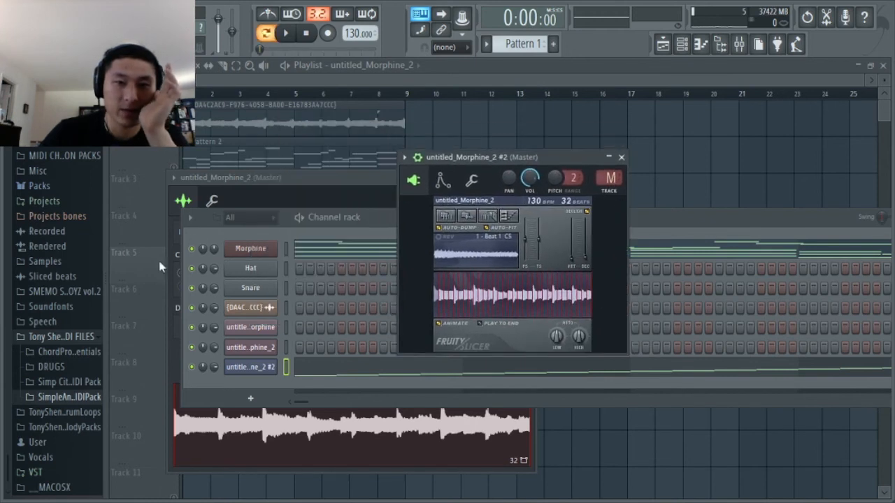
pyautogui.click(194, 250)
pyautogui.click(488, 170)
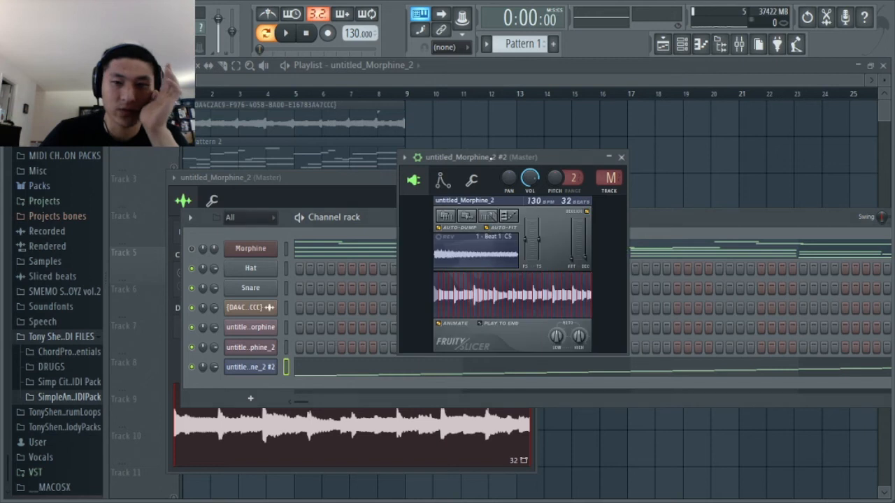
pyautogui.click(285, 33)
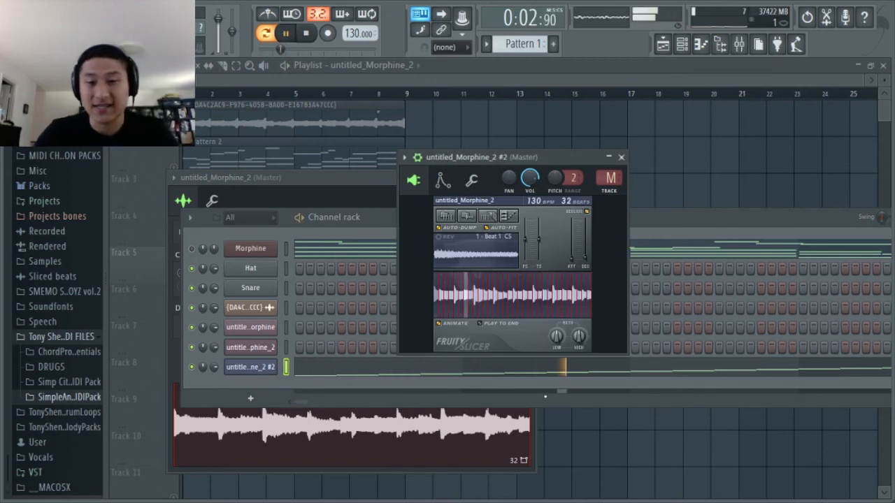
pyautogui.press('space')
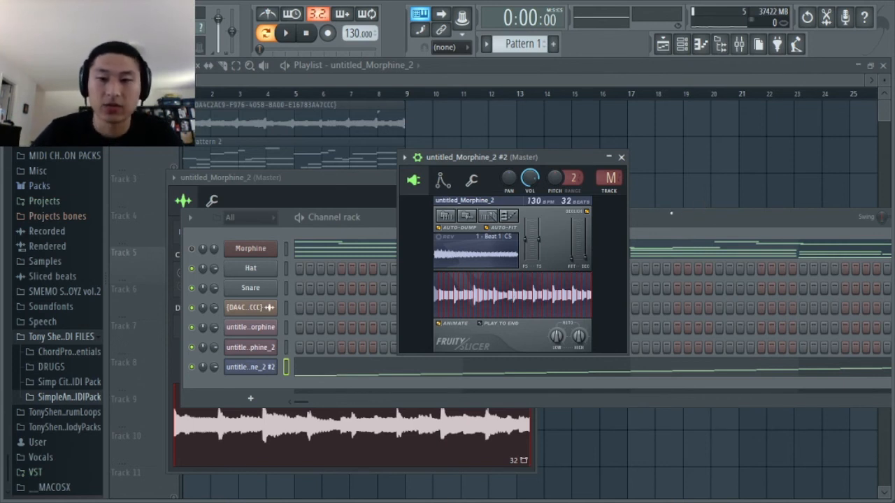
# Step: Raise the slices' attack and decay in Fruity slicer and play the pattern with the softer slice edges
pyautogui.press('space')
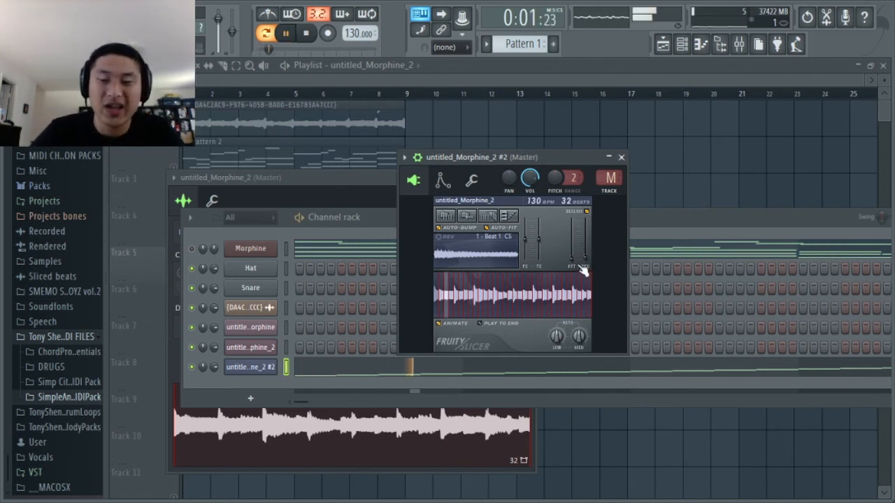
pyautogui.press('space')
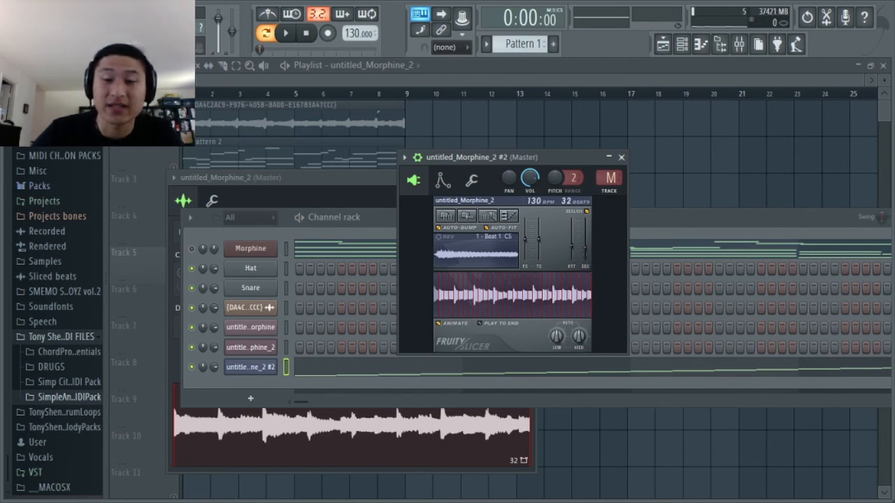
pyautogui.press('space')
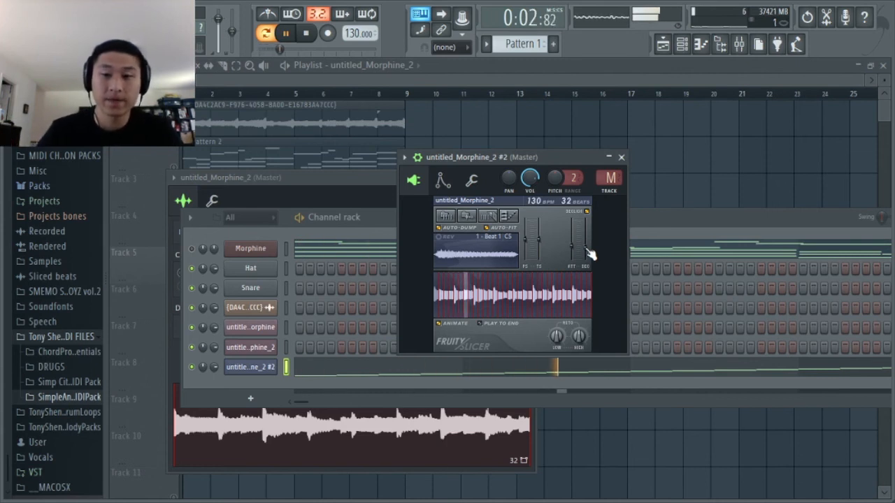
pyautogui.press('space')
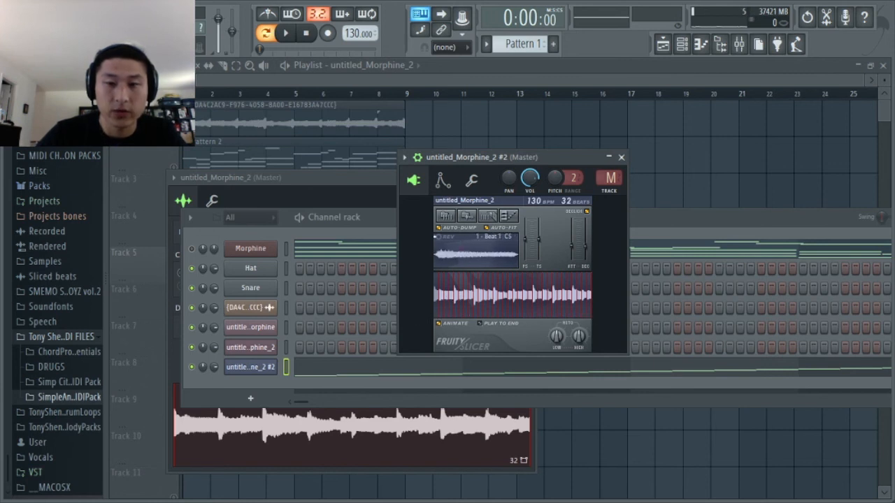
# Step: Reverse beat slices 1, 5, 9, 17 and 21 individually in Fruity slicer, playing the pattern between changes
pyautogui.press('space')
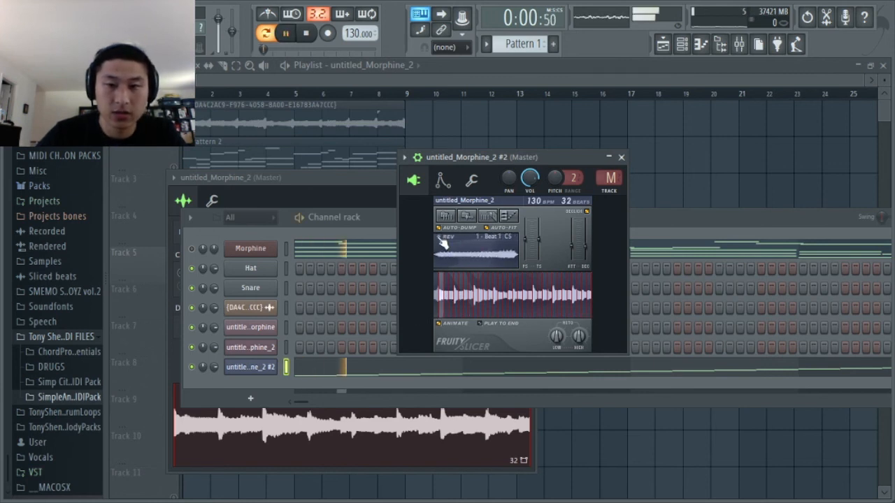
pyautogui.press('space')
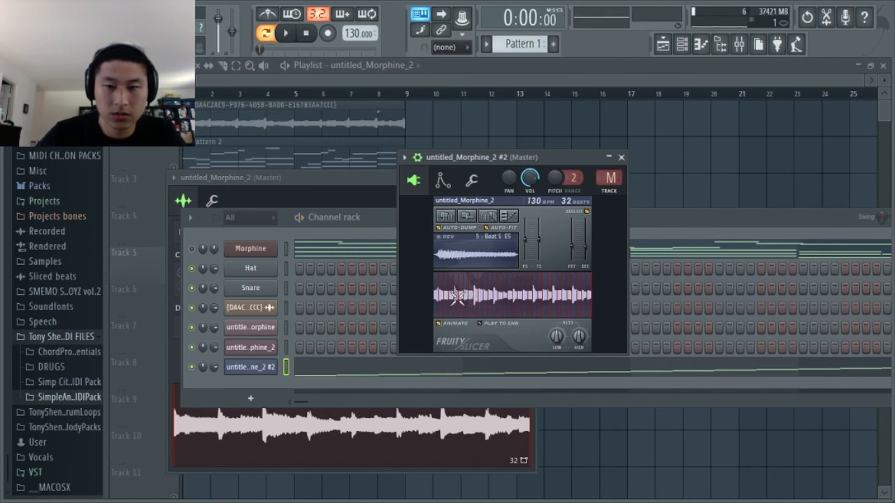
pyautogui.press('space')
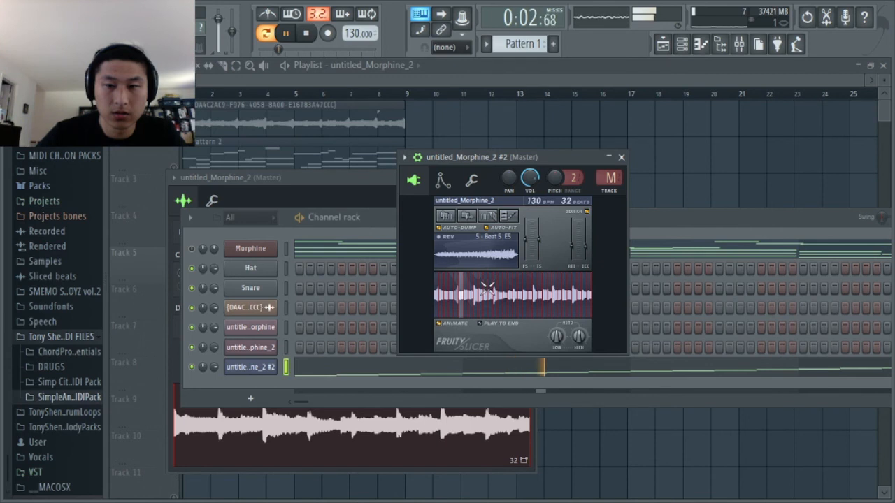
pyautogui.press('space')
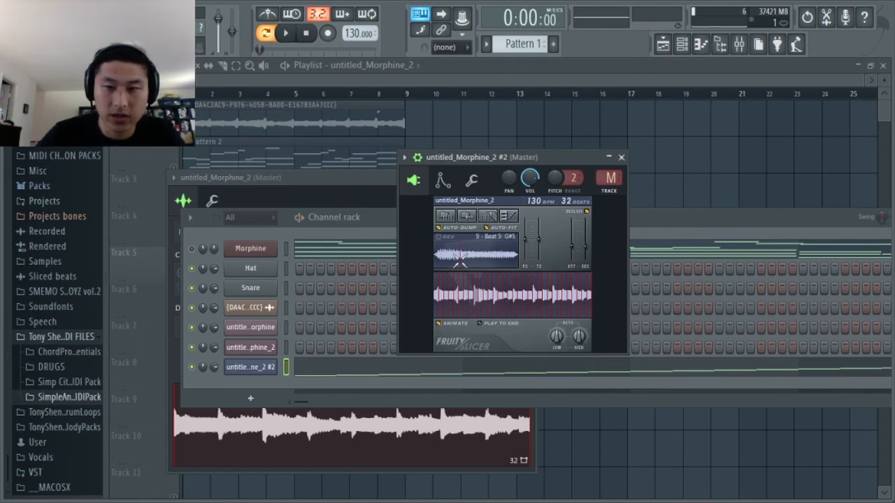
pyautogui.press('space')
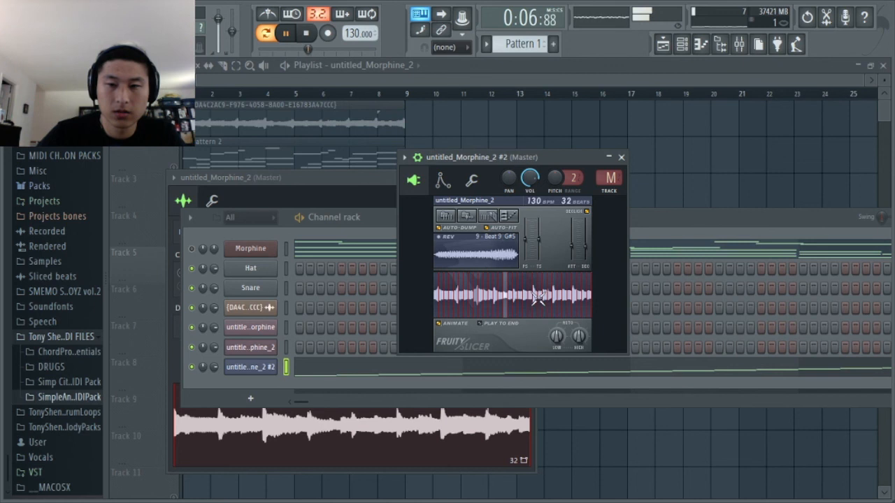
pyautogui.press('space')
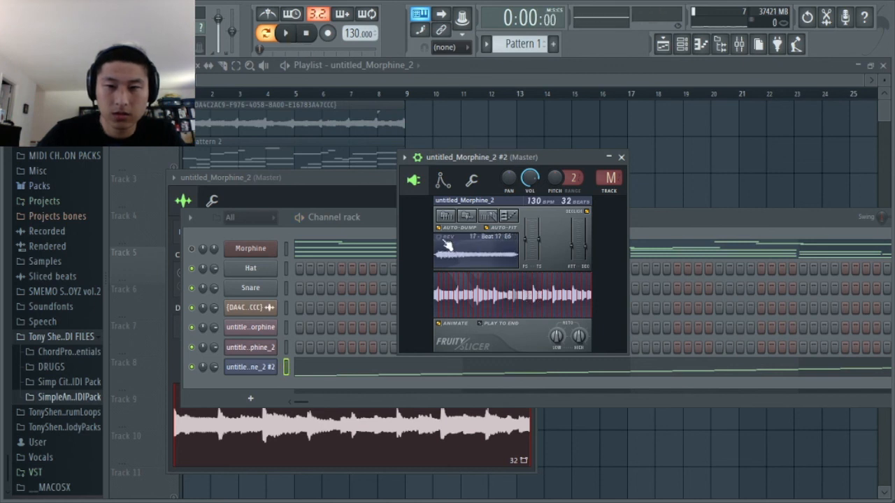
pyautogui.press('space')
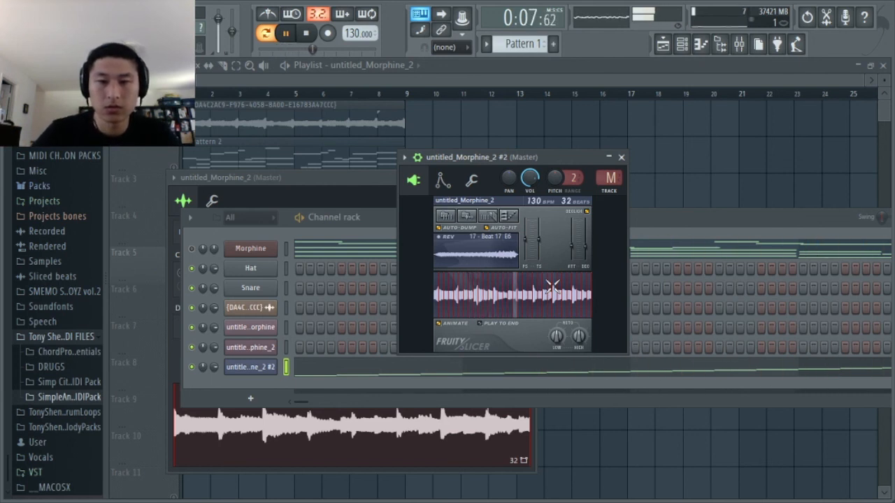
pyautogui.press('space')
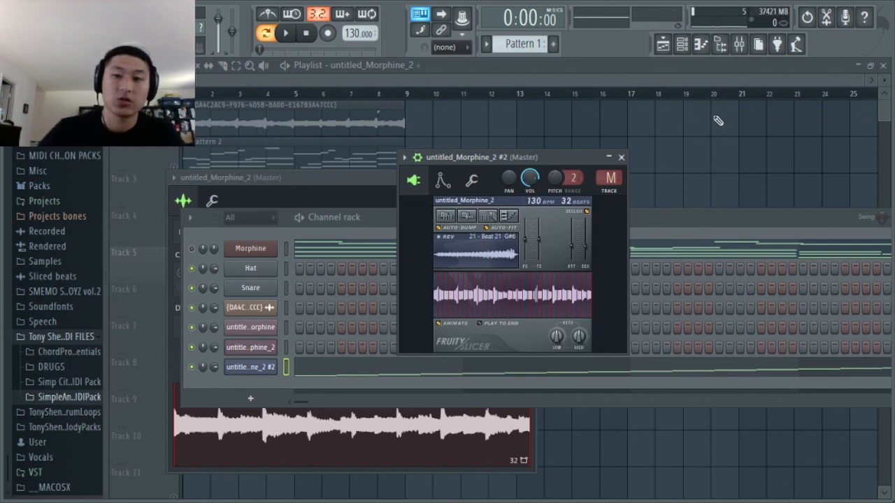
# Step: Close the slicer window and hide the Channel rack to show the Playlist
pyautogui.click(621, 157)
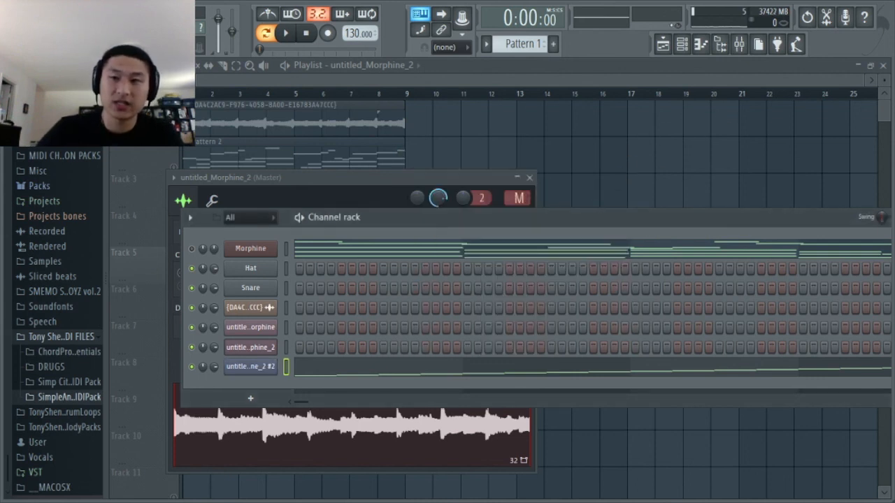
pyautogui.click(682, 45)
pyautogui.click(668, 46)
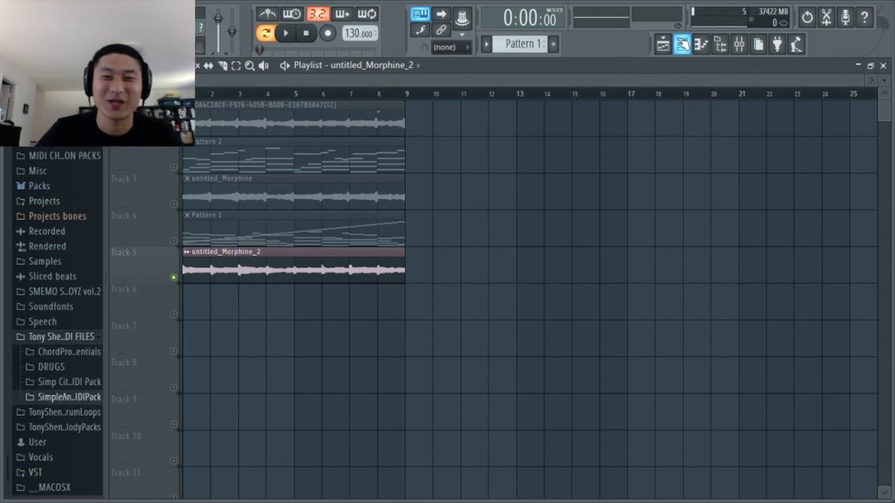
# Step: Reopen the Channel rack, unmute the Morphine channel and place the rack below the Pattern 1 clip
pyautogui.click(681, 45)
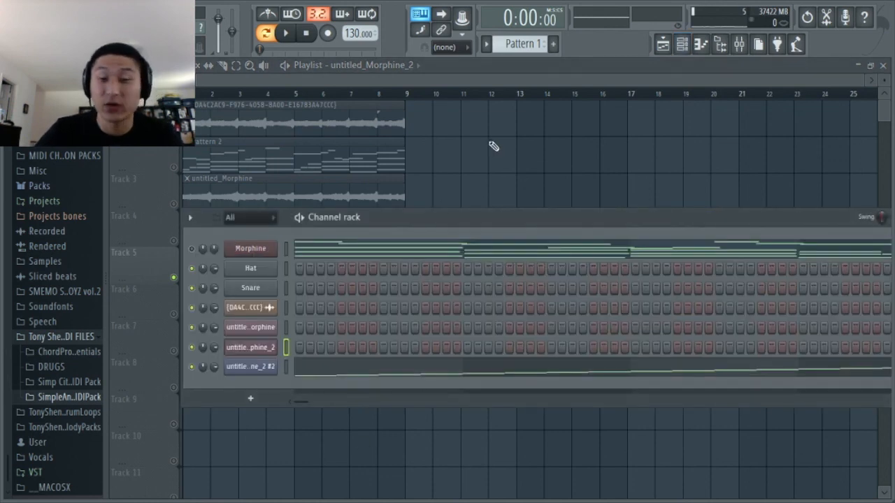
pyautogui.moveTo(374, 211); pyautogui.dragTo(392, 100)
pyautogui.click(297, 138)
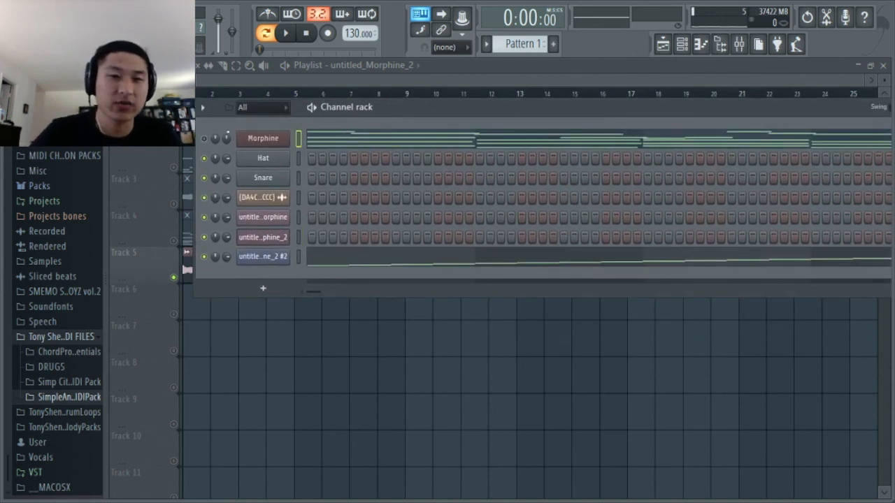
pyautogui.click(206, 139)
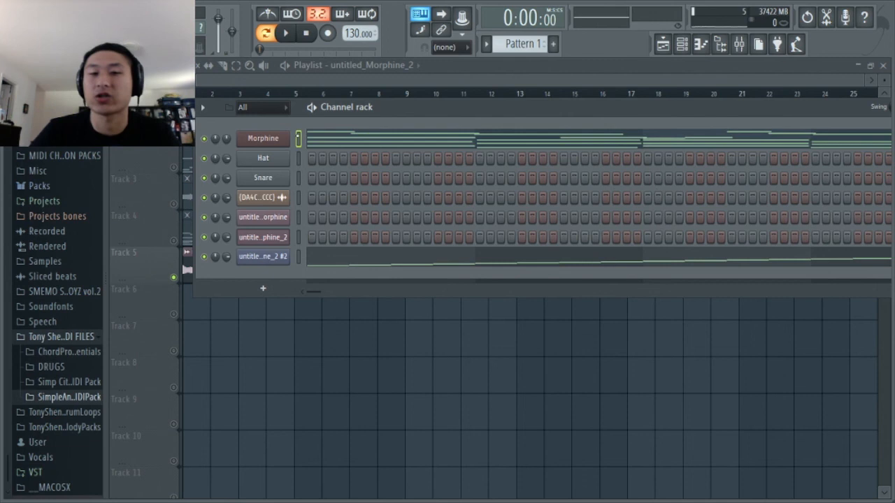
pyautogui.moveTo(373, 100); pyautogui.dragTo(396, 246)
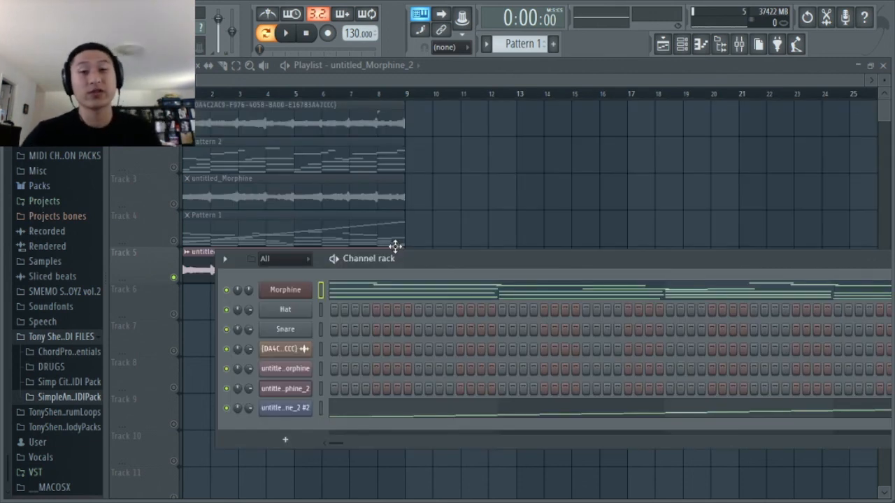